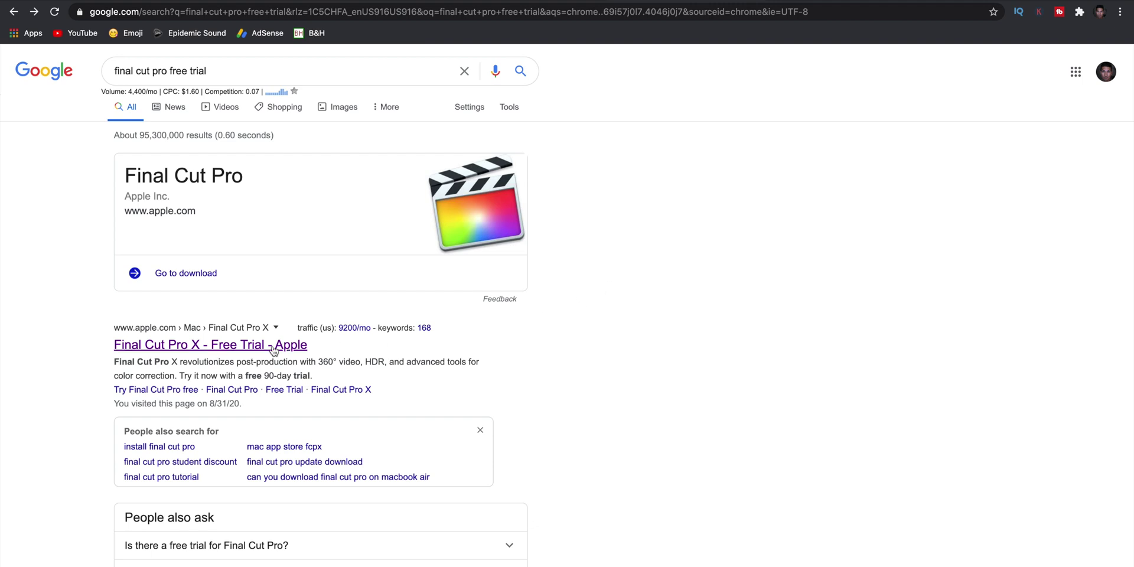
# Step: Open Apple's Final Cut Pro free trial page and start the trial download
pyautogui.click(276, 349)
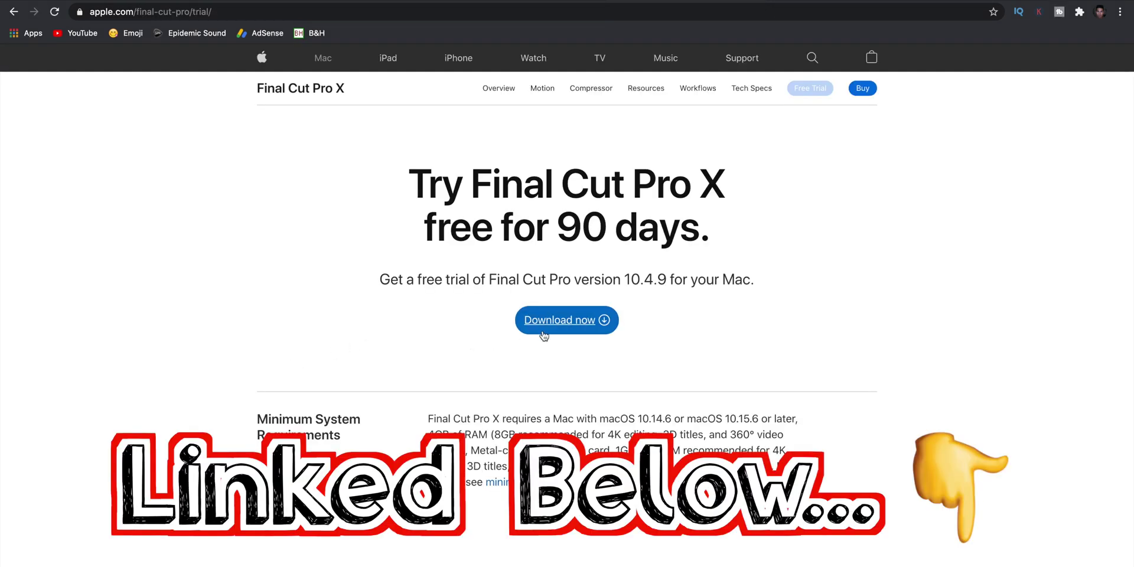
pyautogui.click(572, 324)
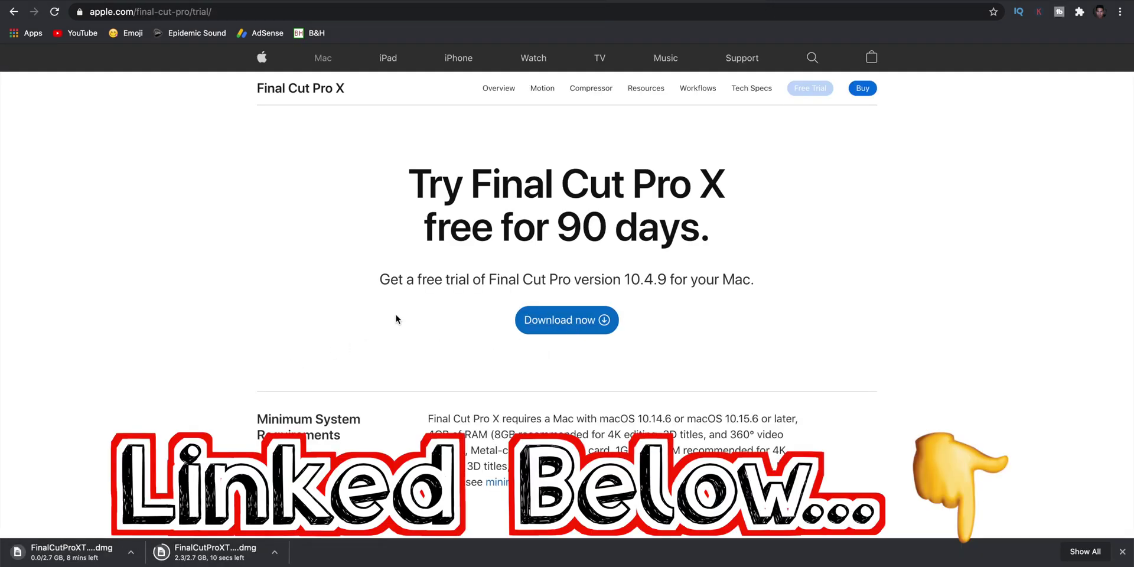
pyautogui.moveTo(420, 235); pyautogui.dragTo(746, 232)
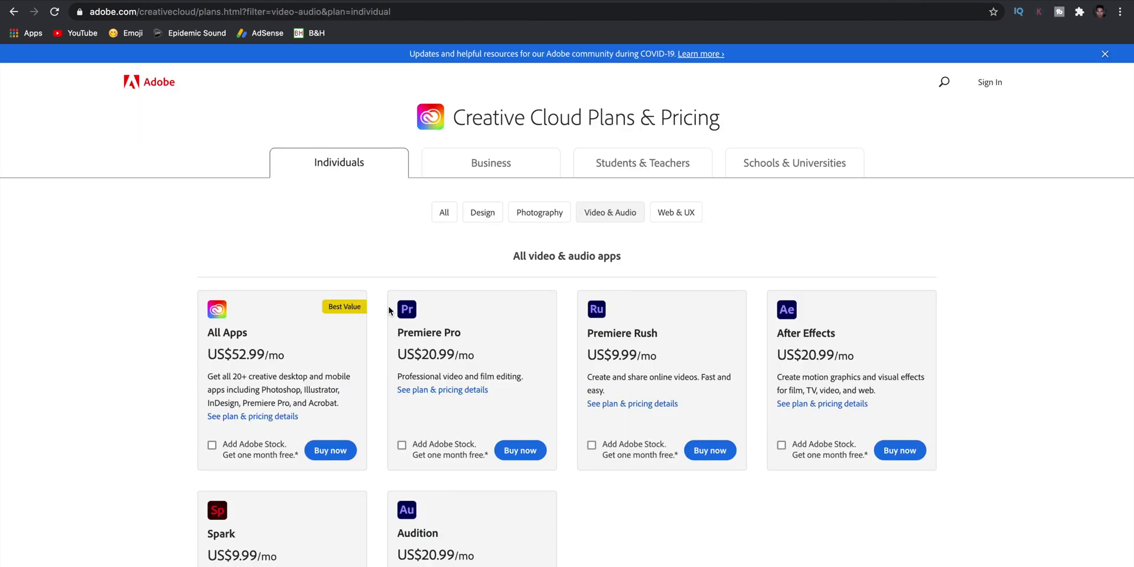
# Step: Highlight the Premiere Pro US$20.99/mo price on Adobe's Creative Cloud plans page
pyautogui.moveTo(389, 311); pyautogui.dragTo(496, 362)
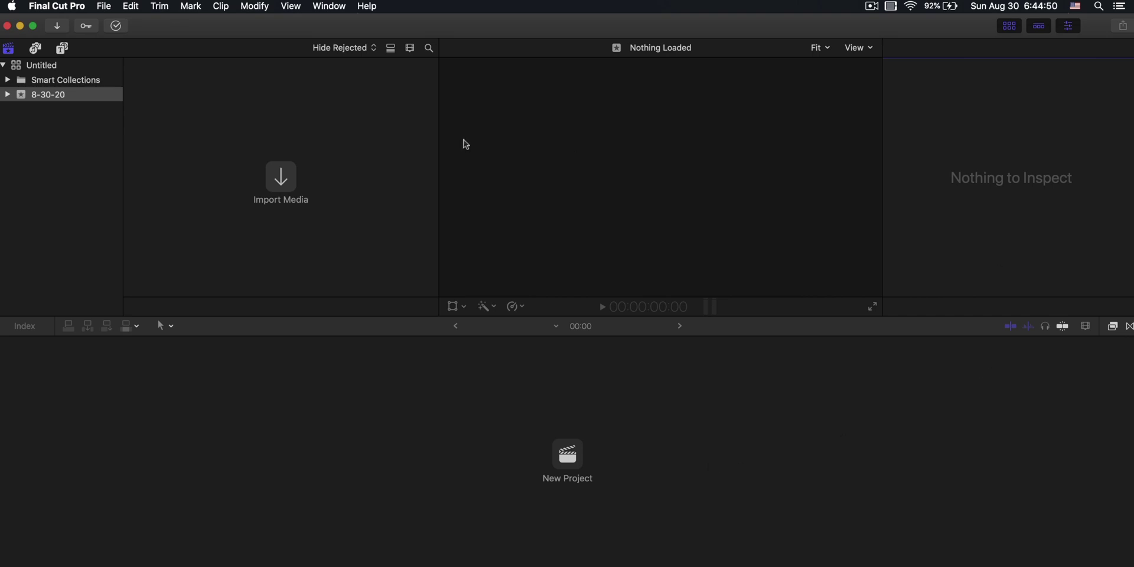
# Step: In Preferences, make Color Wheels the default colour correction
pyautogui.click(69, 7)
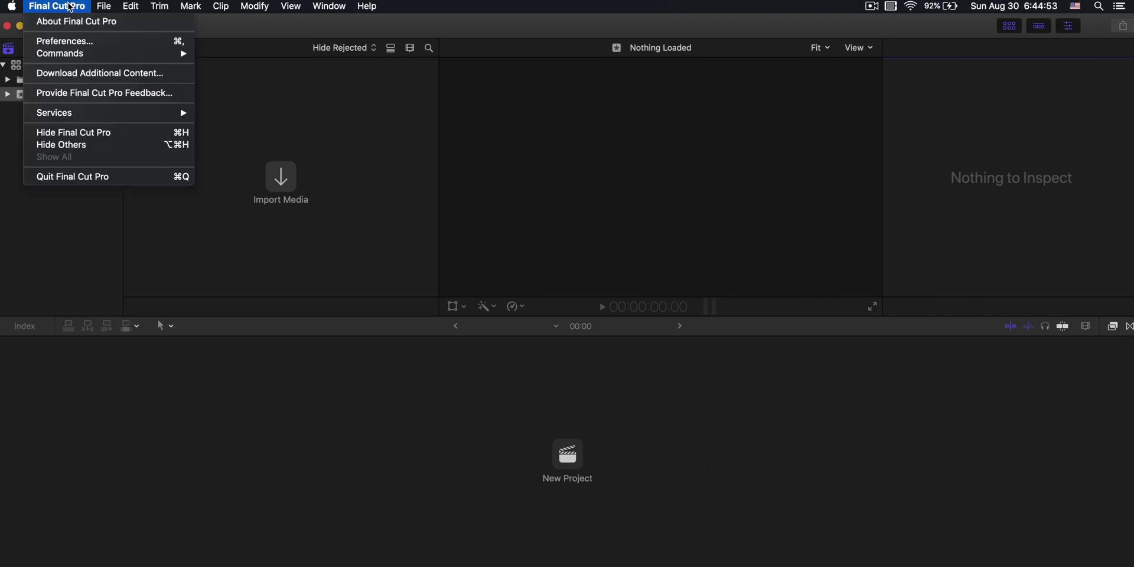
pyautogui.click(79, 41)
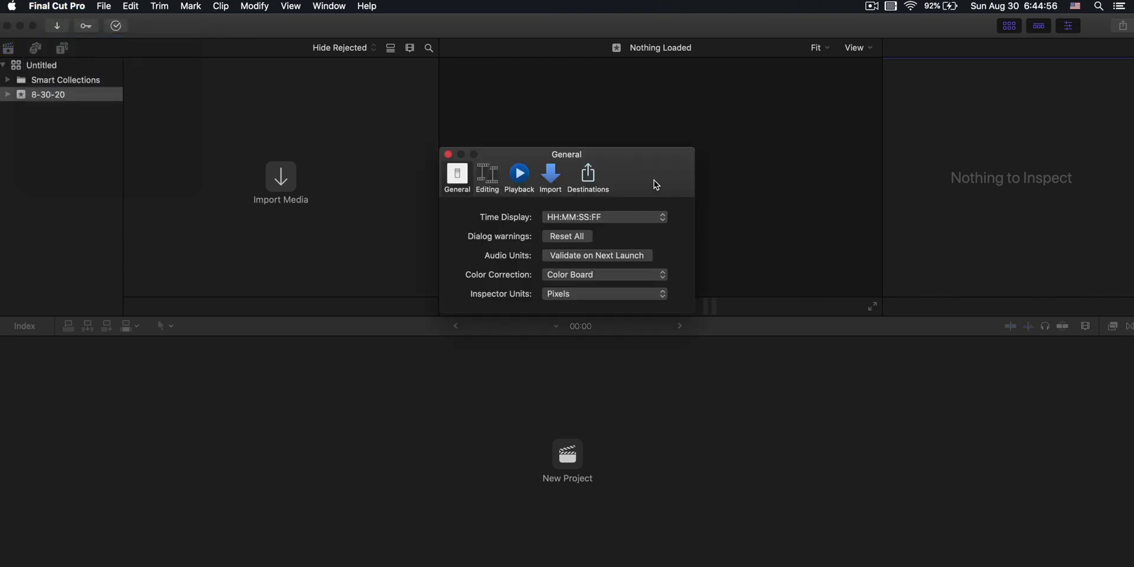
pyautogui.click(654, 279)
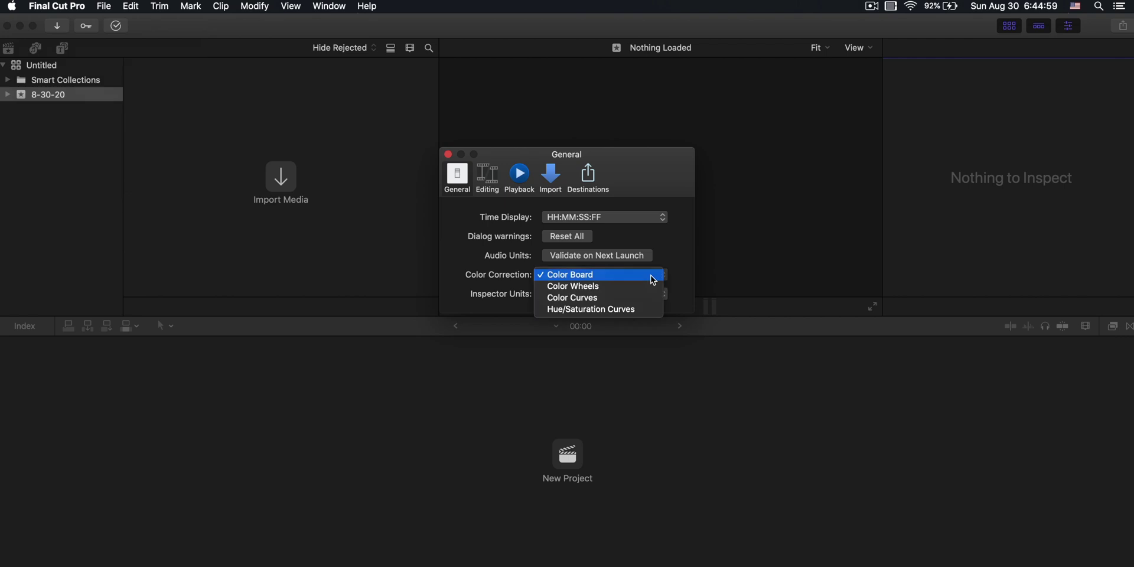
pyautogui.click(614, 287)
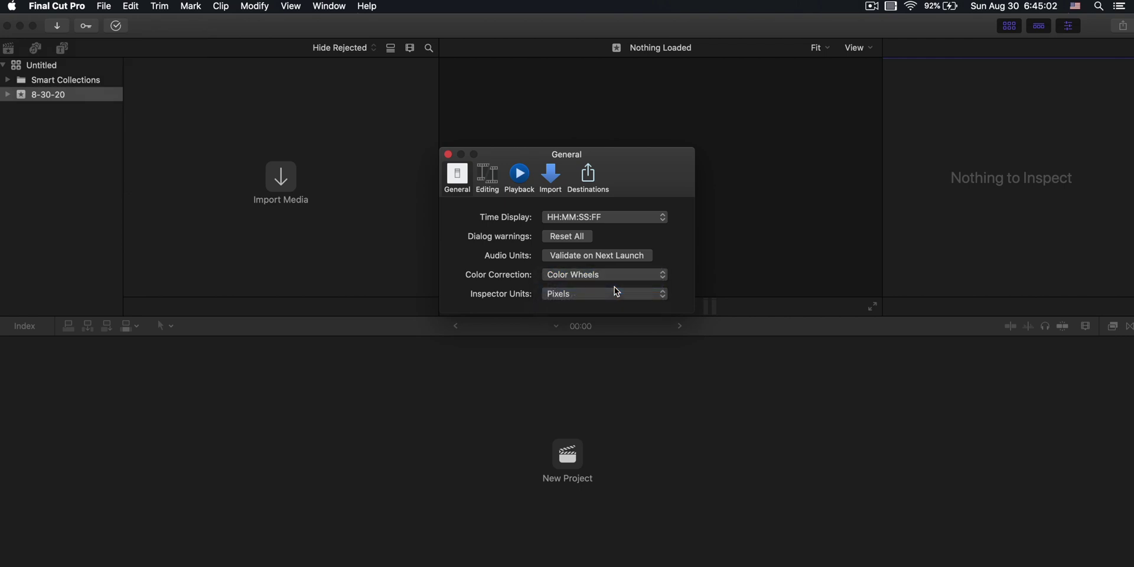
# Step: Set imports to leave files in place, and drag Final Cut Intro.mp4 off the desktop
pyautogui.click(493, 180)
pyautogui.click(550, 173)
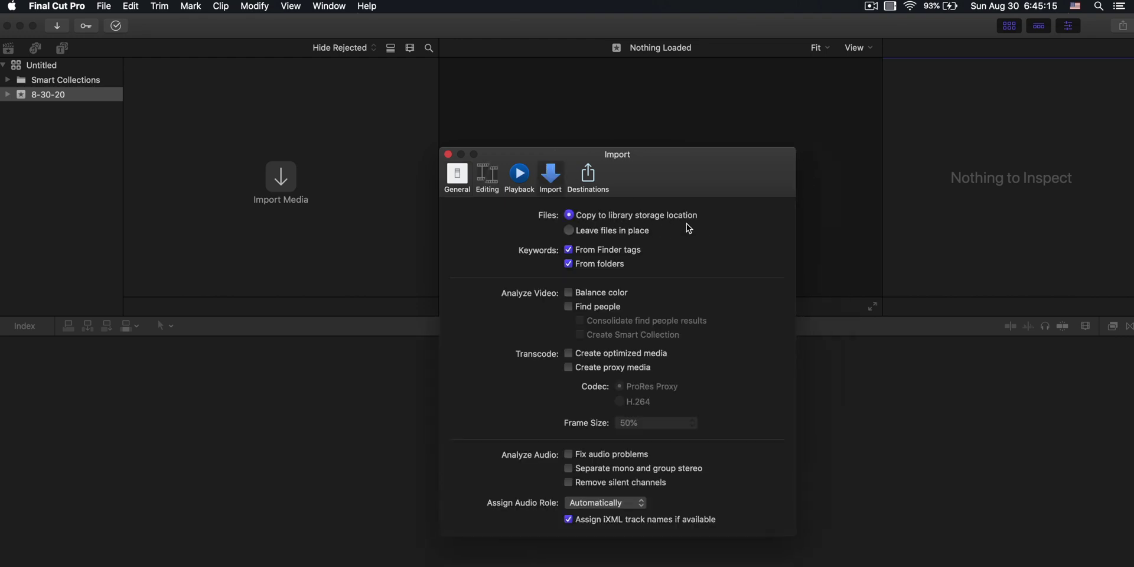
pyautogui.click(570, 230)
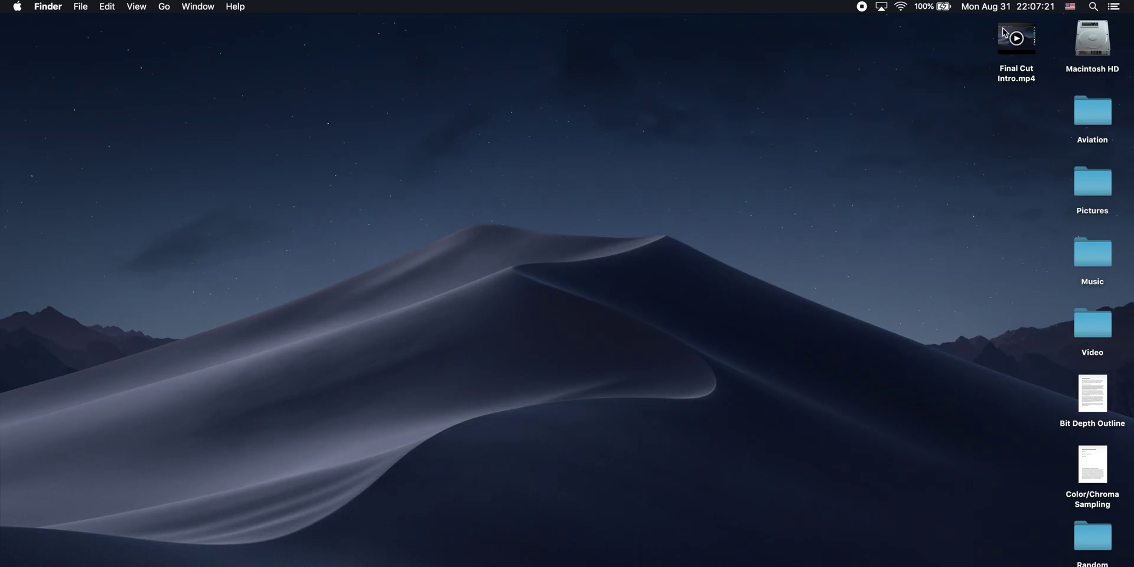
pyautogui.moveTo(1009, 33); pyautogui.dragTo(1065, 317)
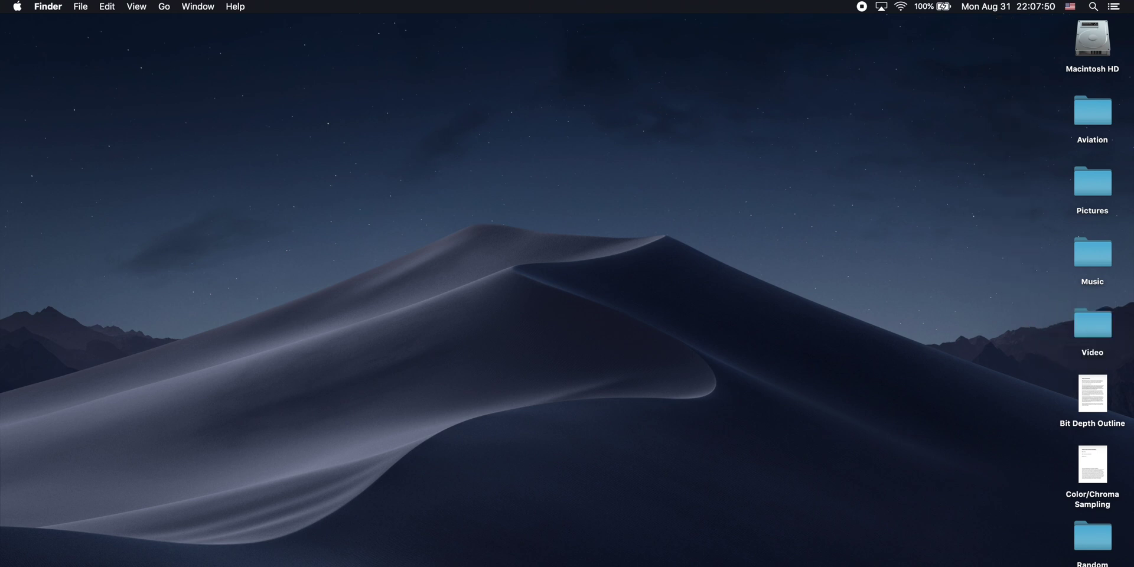
# Step: Switch back to Final Cut Pro with Cmd+Tab
pyautogui.press('super+Tab')
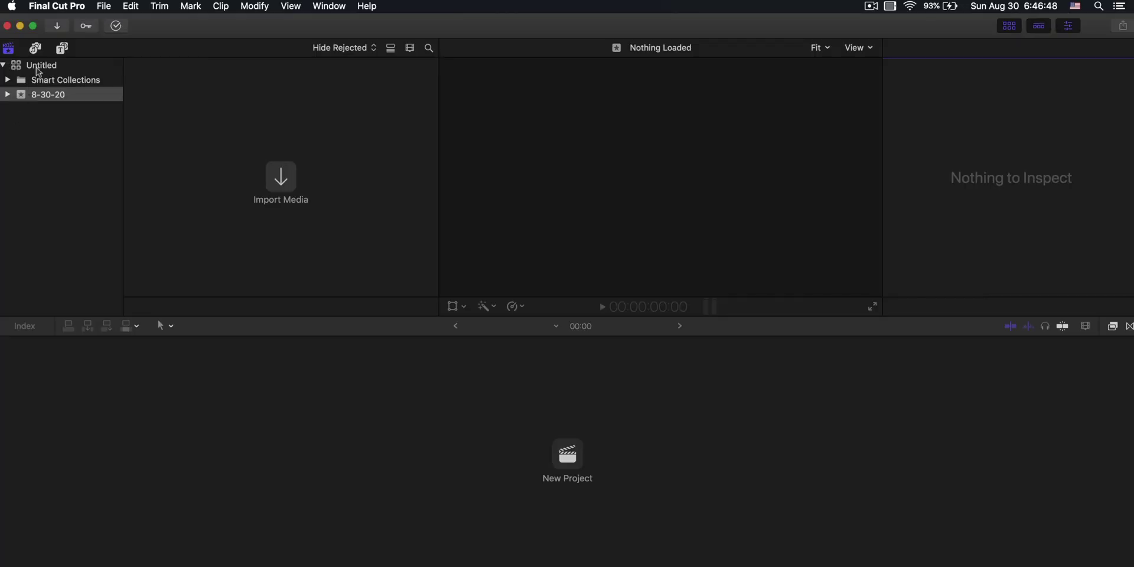
# Step: Rename the Untitled library to 'First Video' and the 8-30-20 event to 'Today'
pyautogui.click(39, 68)
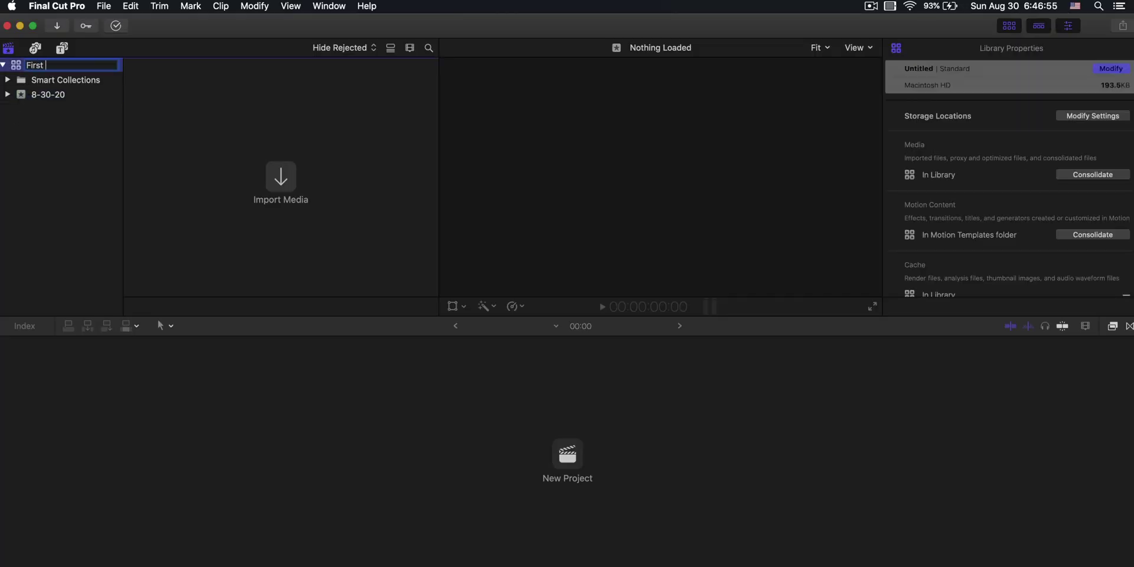
pyautogui.write('First Video')
pyautogui.press('Return')
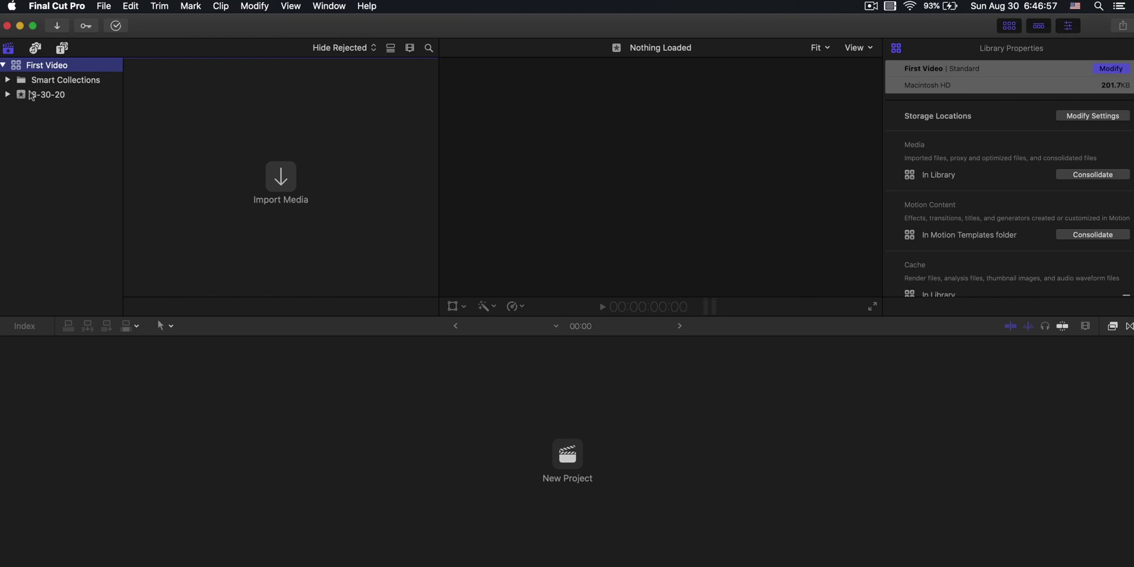
pyautogui.click(20, 96)
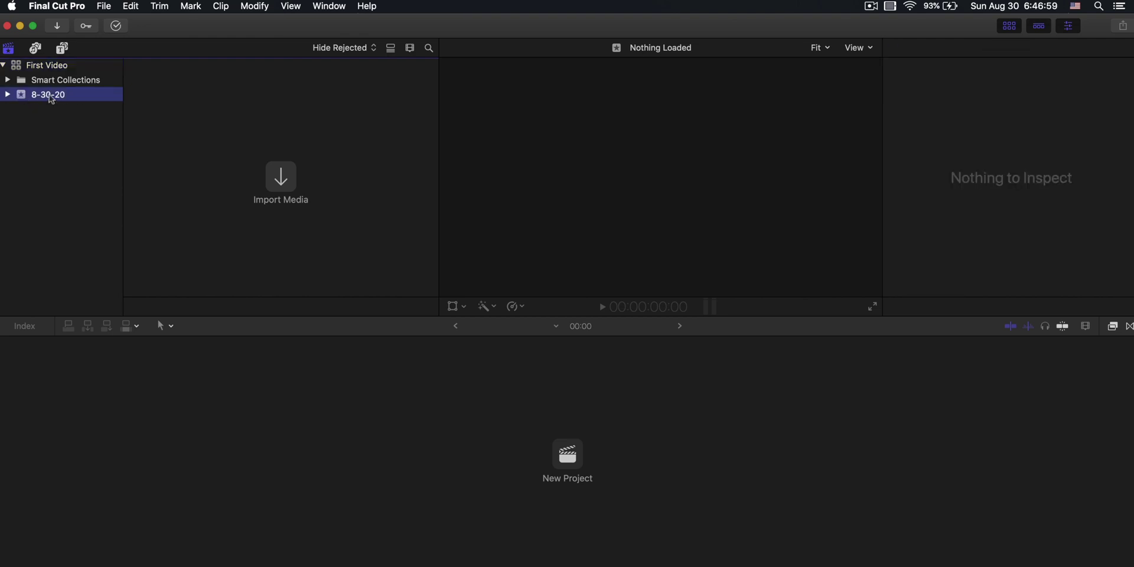
pyautogui.click(51, 96)
pyautogui.write('Today')
pyautogui.press('Return')
pyautogui.click(282, 185)
# Step: Import the IMG_5148 beach clip from the Downloads folder into the Today event
pyautogui.click(678, 251)
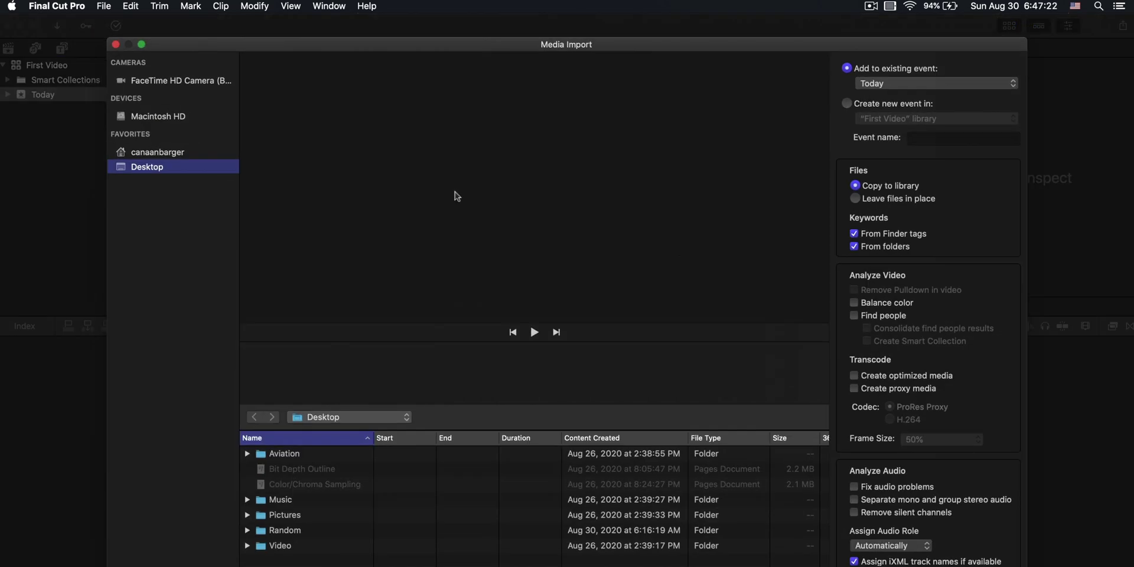
pyautogui.click(178, 152)
pyautogui.click(247, 500)
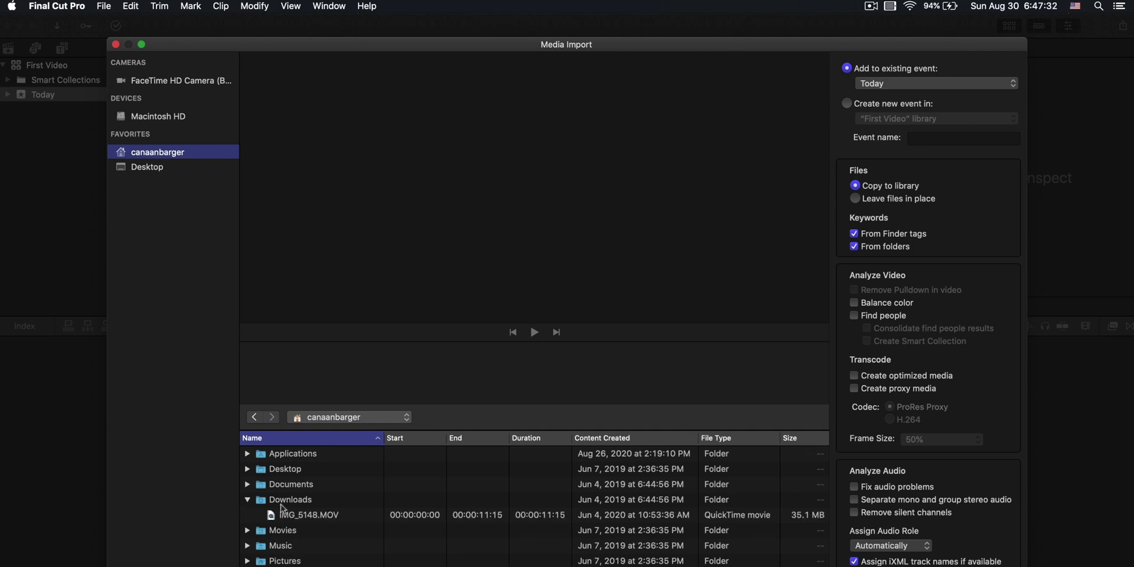
pyautogui.click(299, 516)
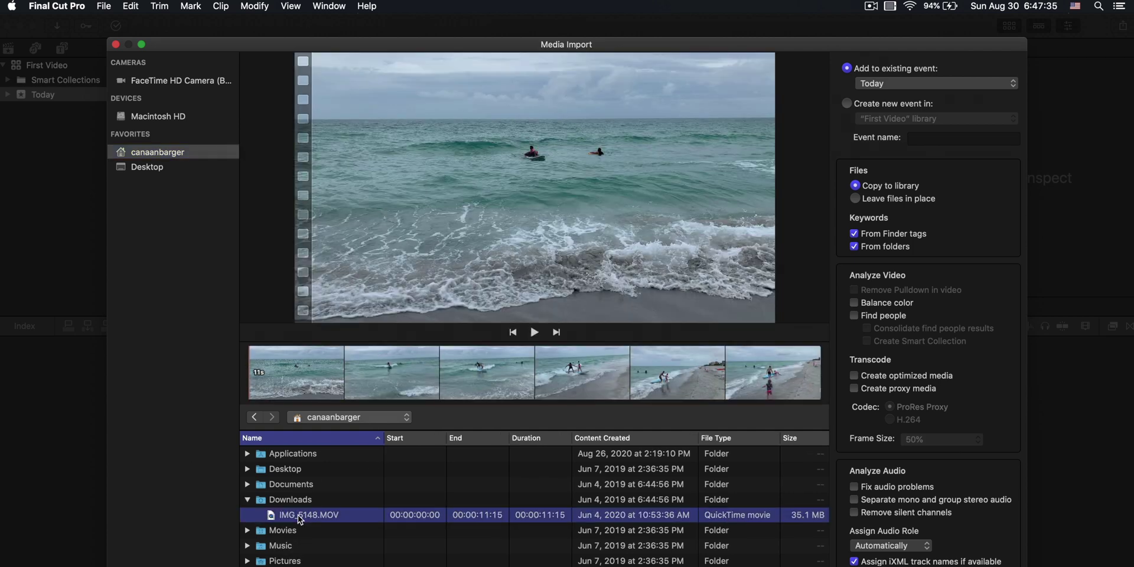
pyautogui.press('Return')
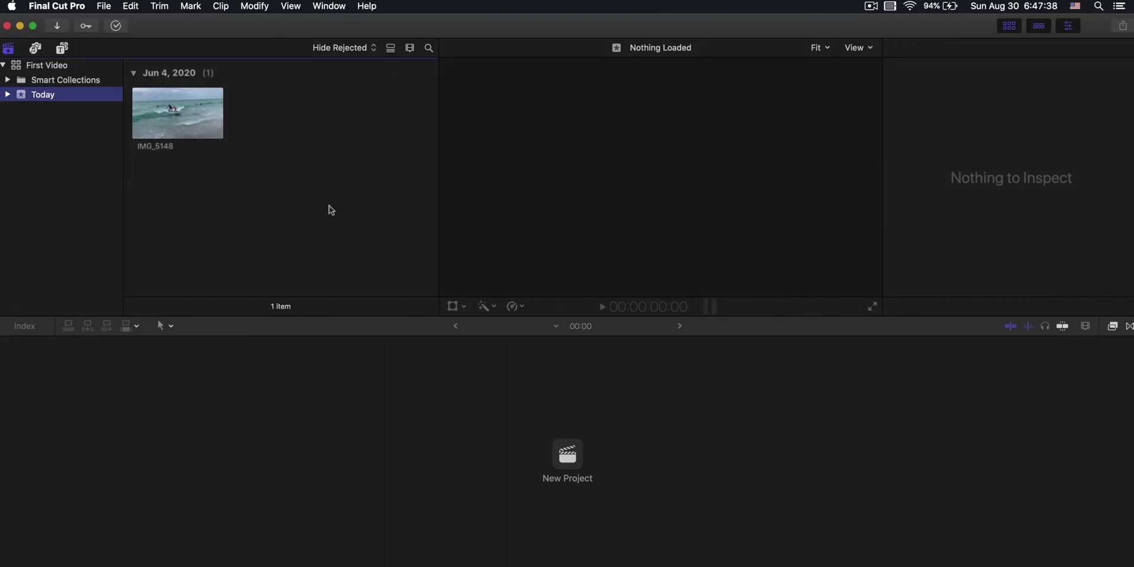
# Step: Create a new project named Test with 1080p HD 23.98p settings
pyautogui.click(568, 455)
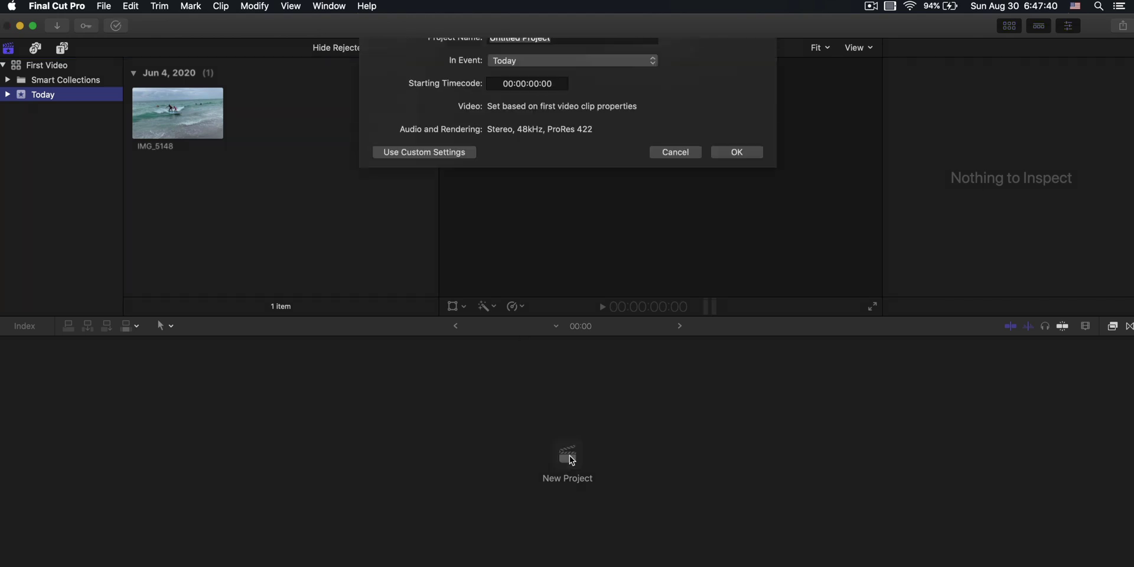
pyautogui.write('Test')
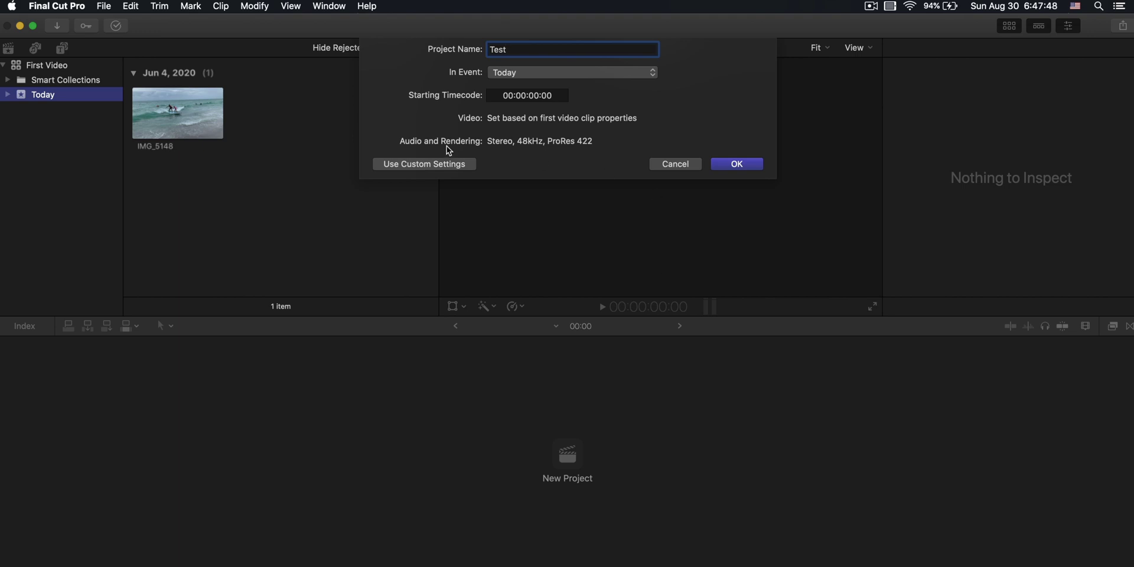
pyautogui.click(442, 162)
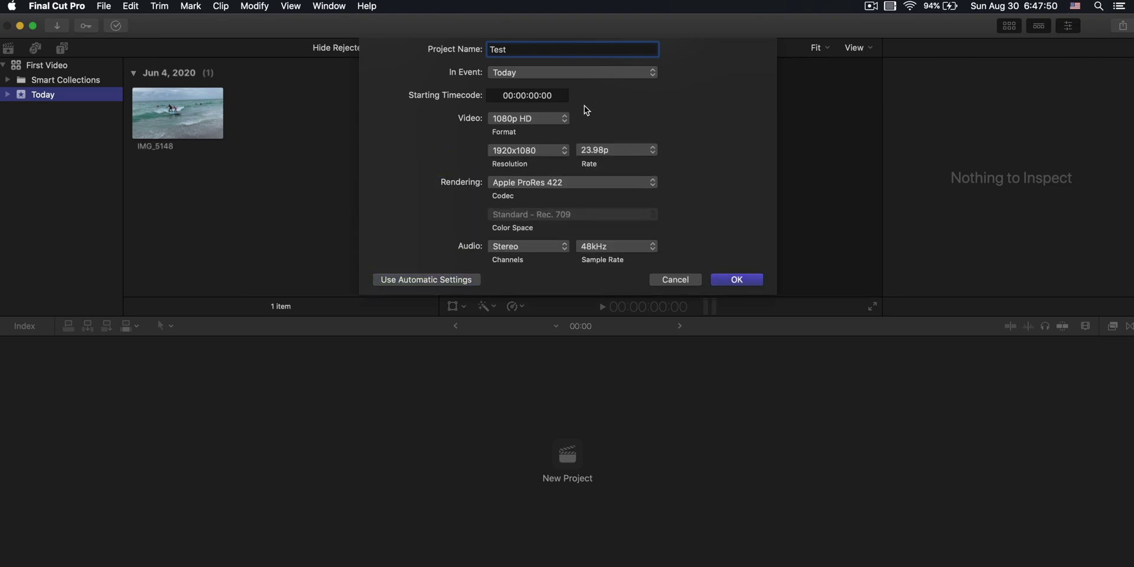
pyautogui.click(541, 117)
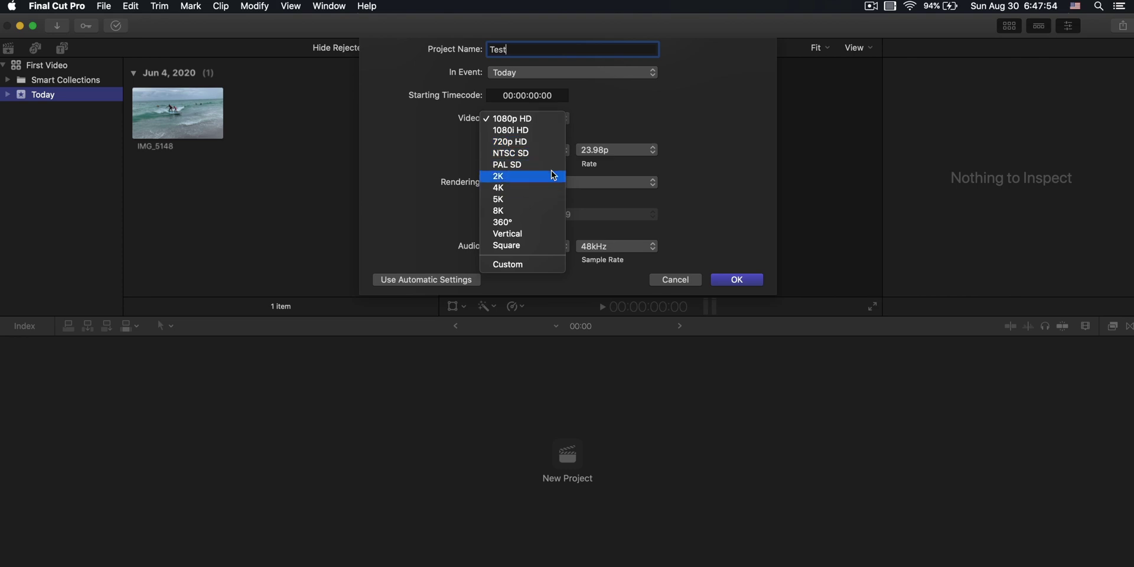
pyautogui.click(699, 133)
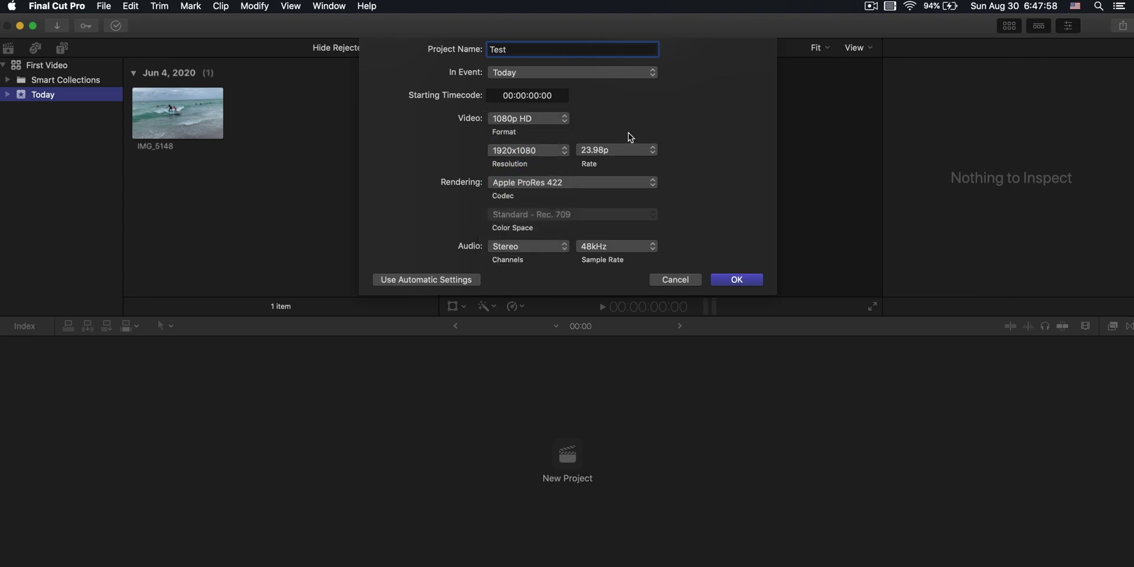
pyautogui.click(750, 279)
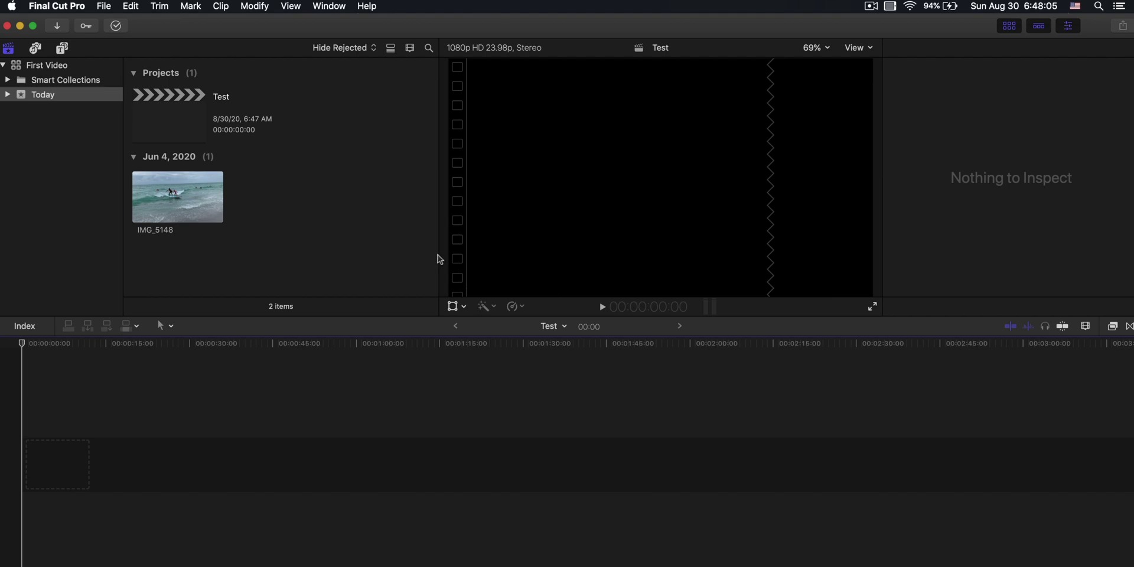
# Step: Enlarge the viewer, add IMG_5148 to the Test timeline, and play it back
pyautogui.moveTo(437, 254); pyautogui.dragTo(320, 241)
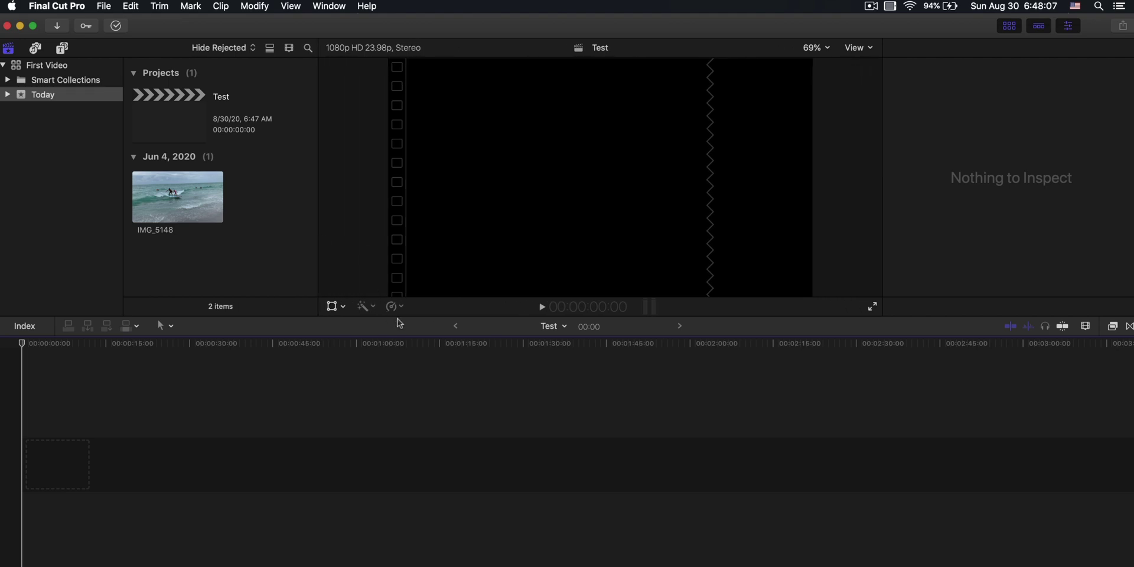
pyautogui.moveTo(397, 317); pyautogui.dragTo(413, 410)
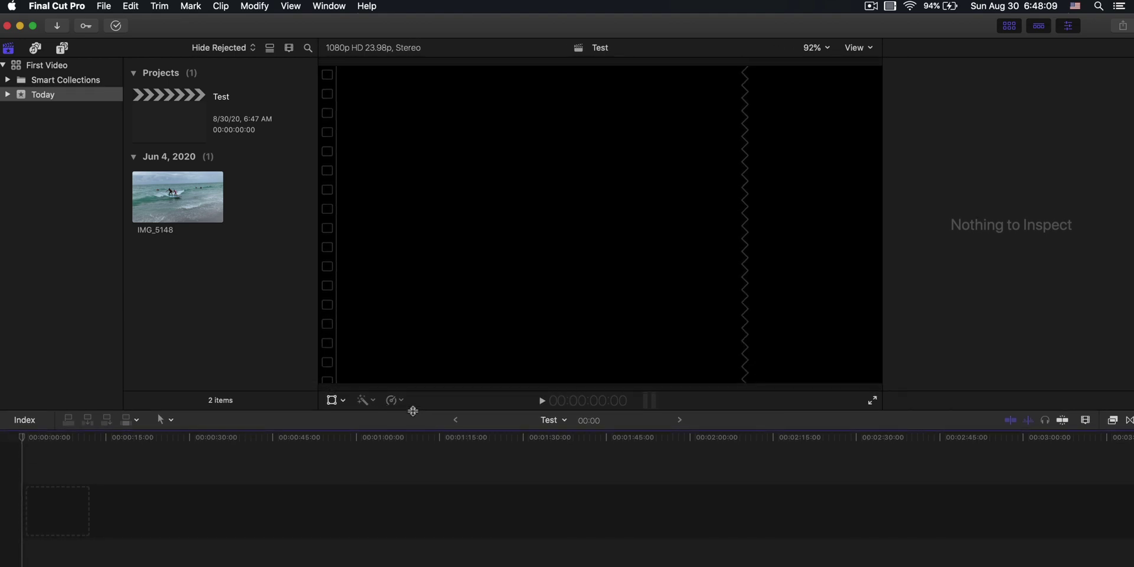
pyautogui.click(170, 199)
pyautogui.moveTo(170, 199); pyautogui.dragTo(50, 499)
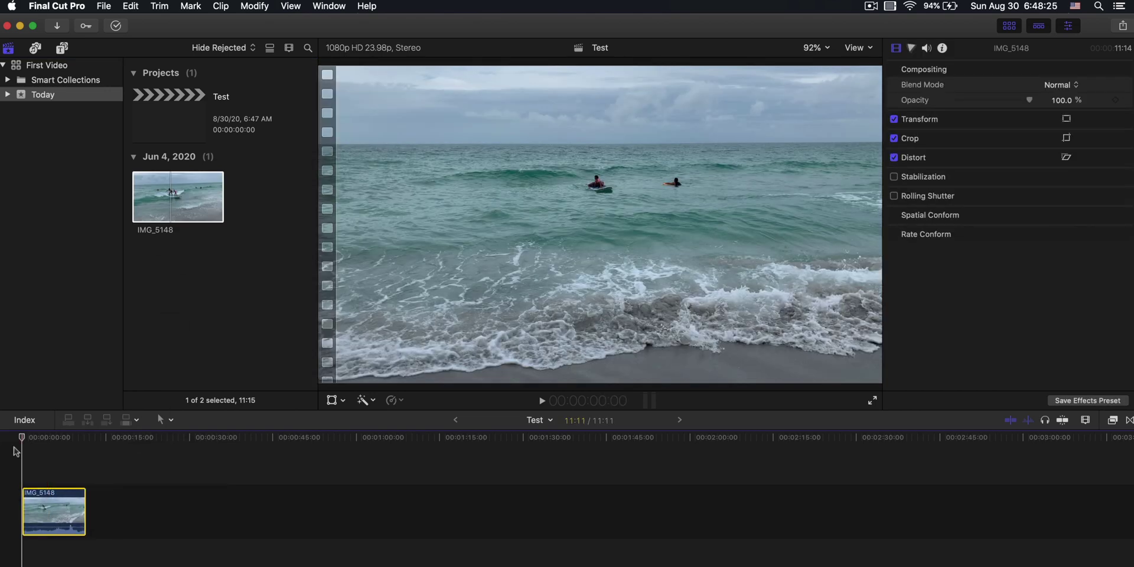
pyautogui.press('space')
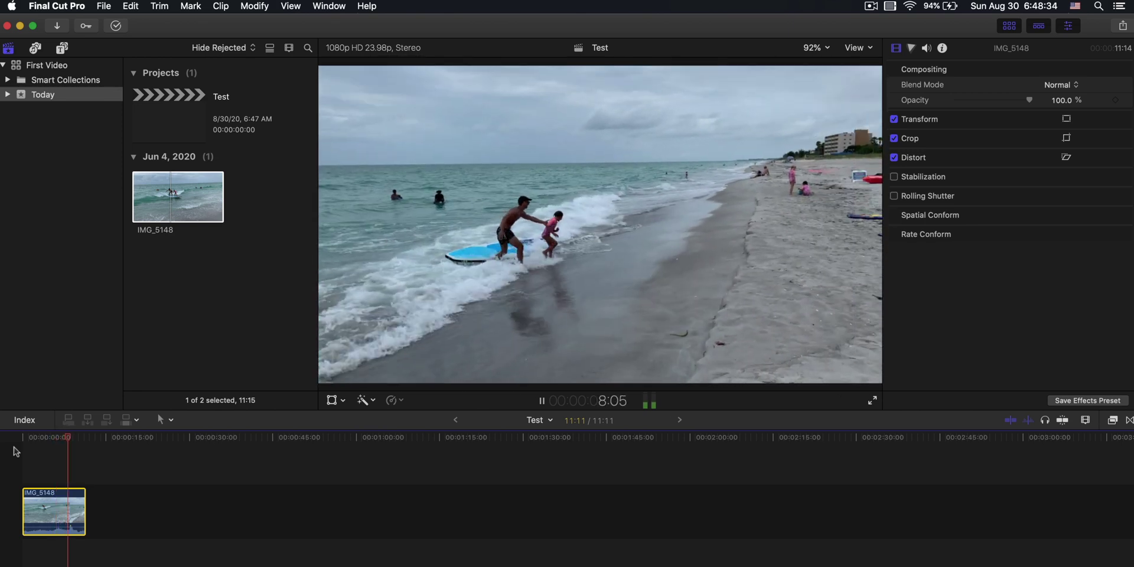
pyautogui.press('space')
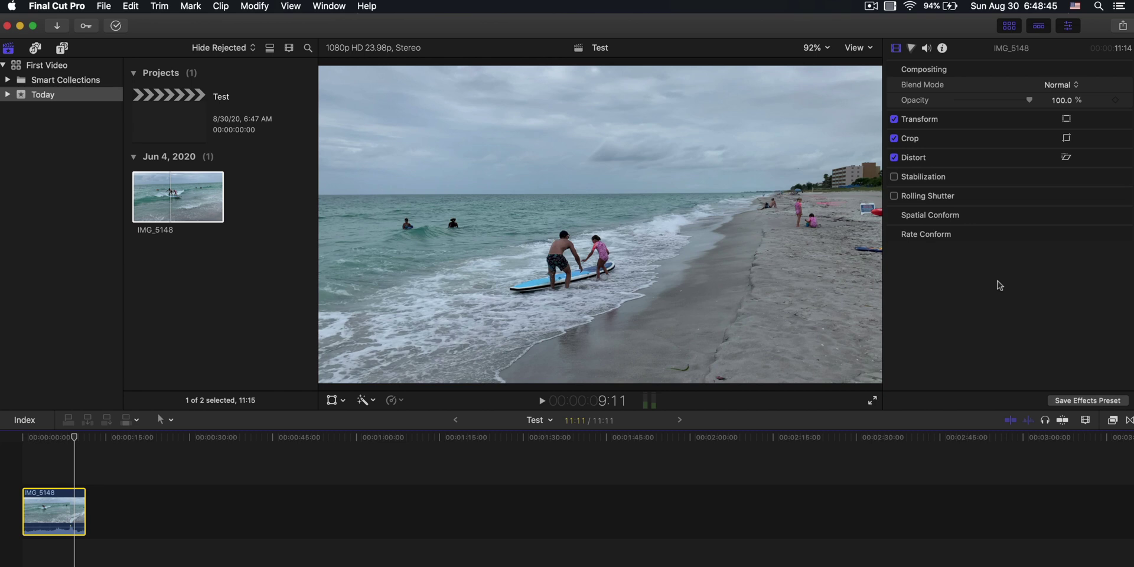
# Step: Lower the beach clip's Master saturation in the Color Wheels inspector
pyautogui.click(912, 49)
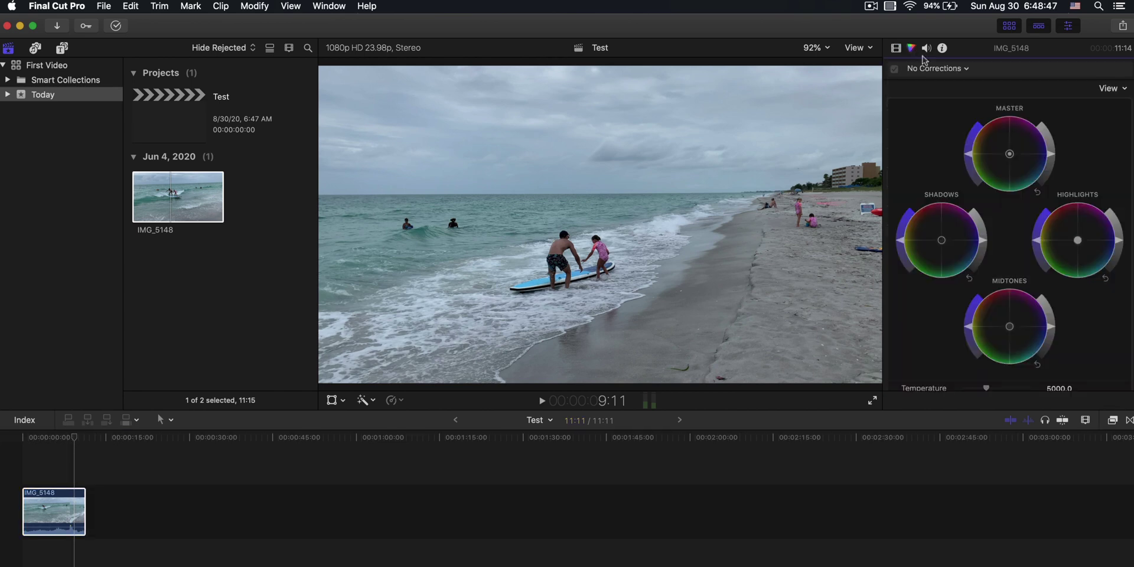
pyautogui.scroll(-5, 932, 155)
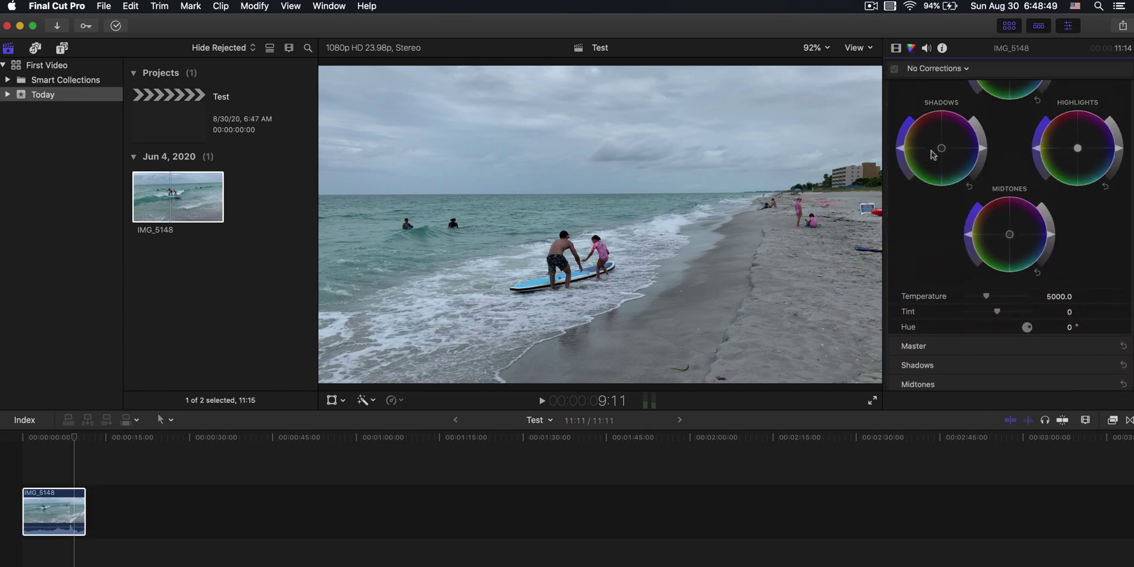
pyautogui.scroll(4, 933, 153)
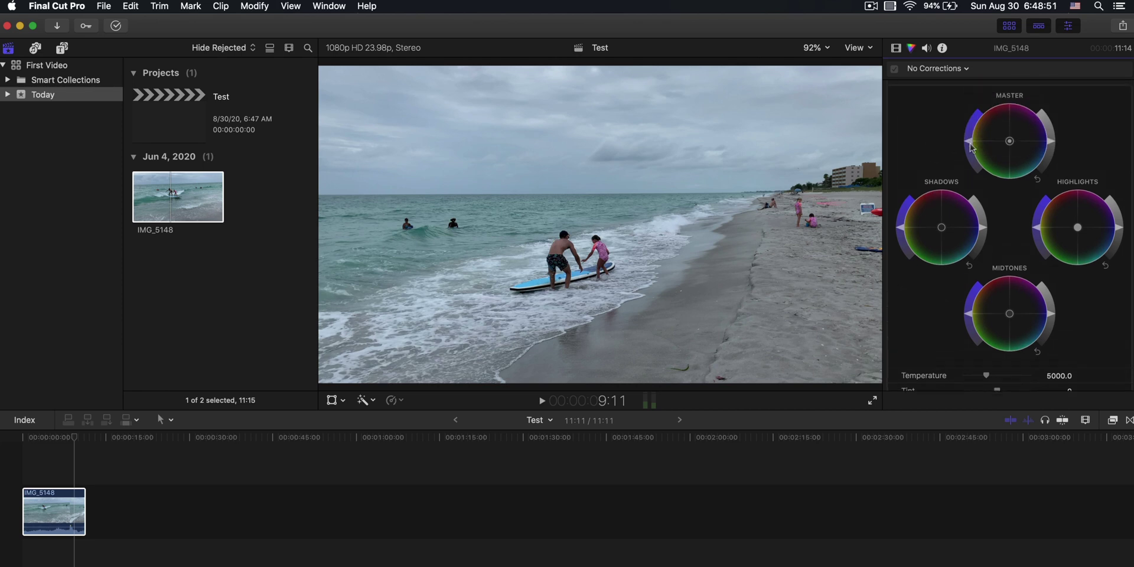
pyautogui.moveTo(972, 148); pyautogui.dragTo(979, 186)
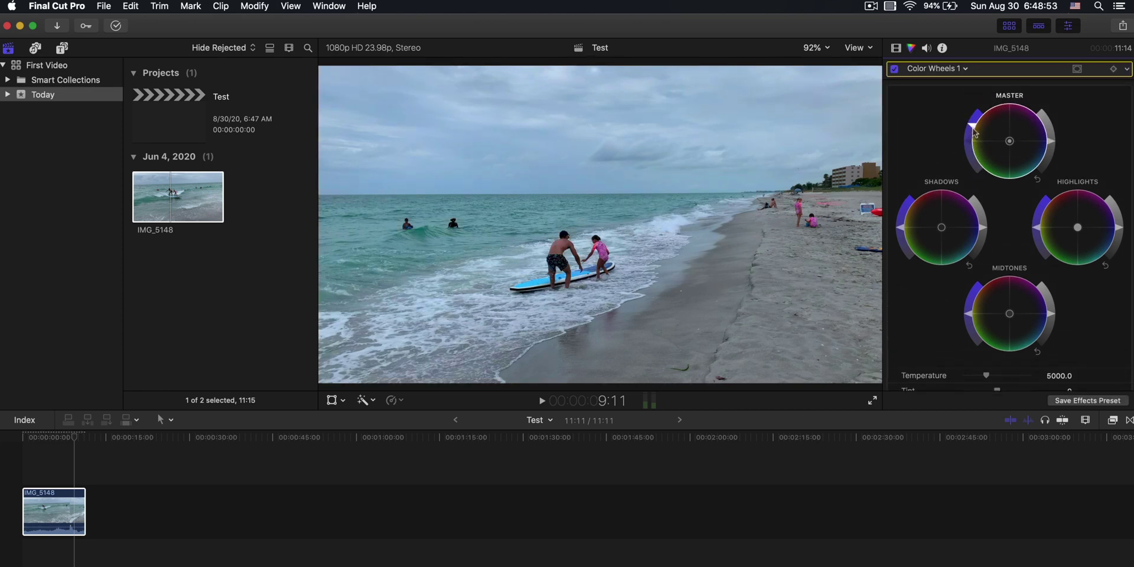
# Step: Review the clip's Audio and Info inspectors, then return to the Video inspector
pyautogui.click(926, 48)
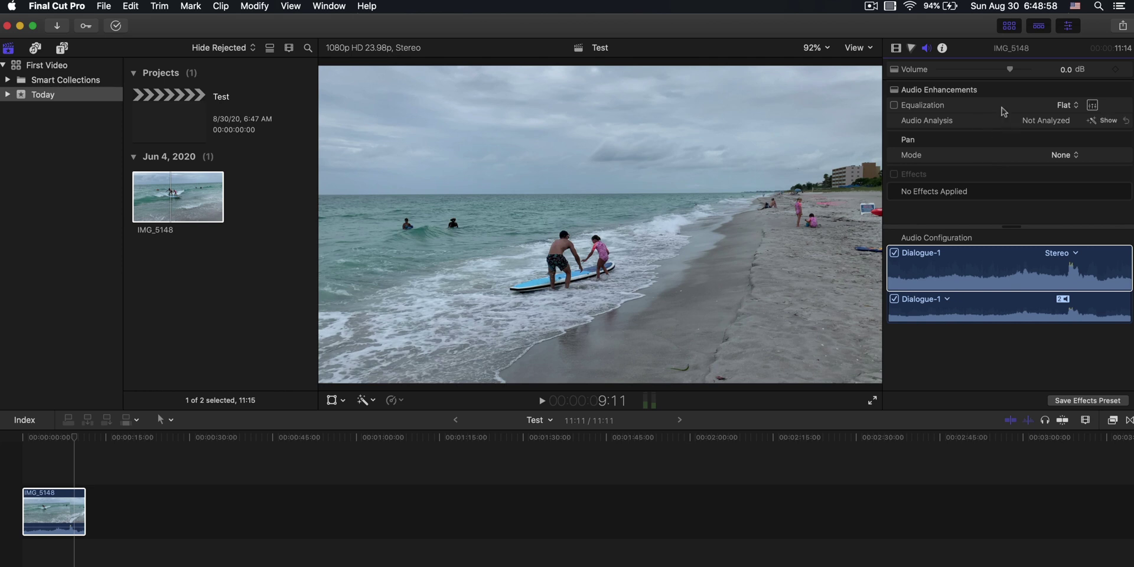
pyautogui.click(943, 48)
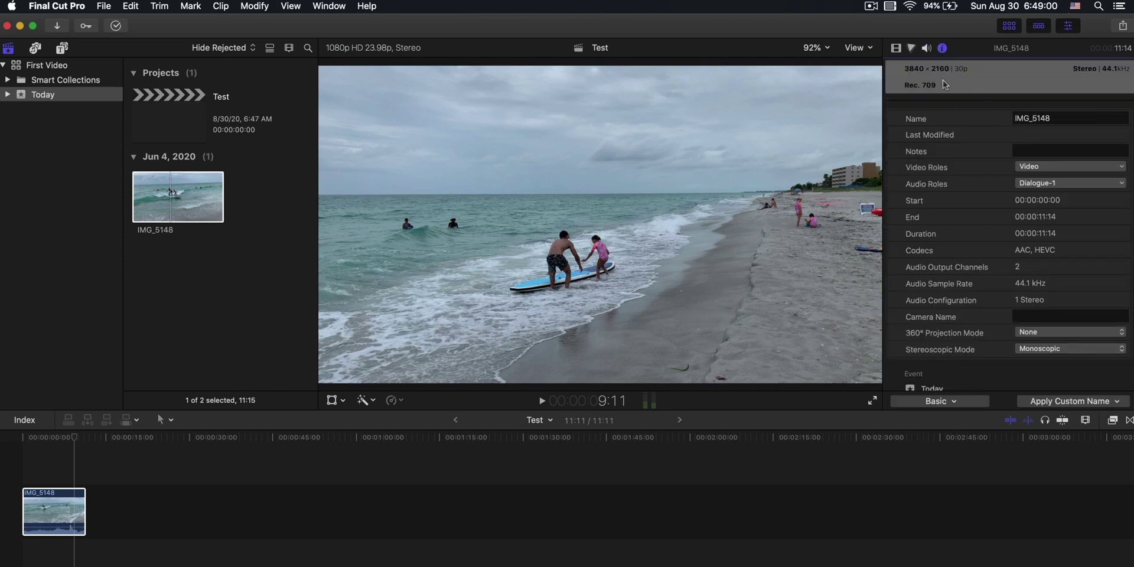
pyautogui.scroll(-5, 961, 125)
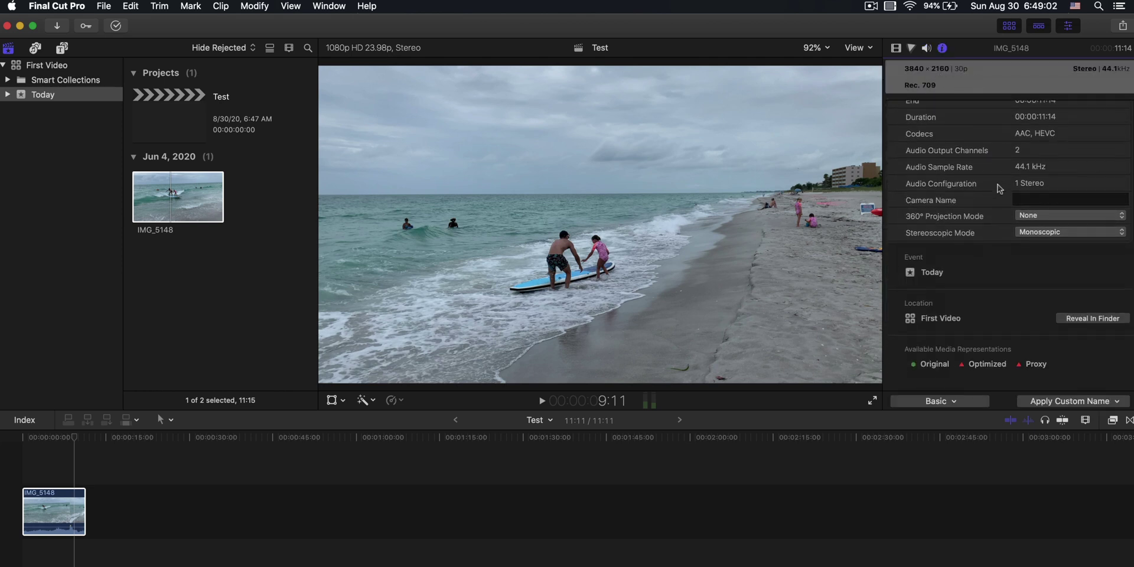
pyautogui.click(895, 48)
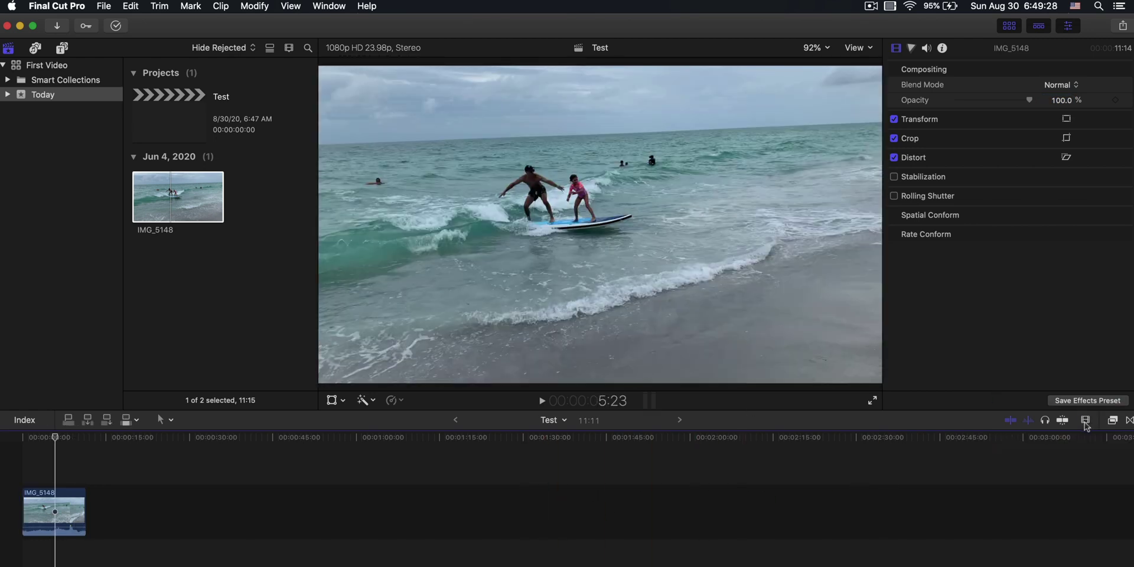
# Step: Zoom the timeline in and show clips as large thumbnails over a slim waveform
pyautogui.click(1084, 420)
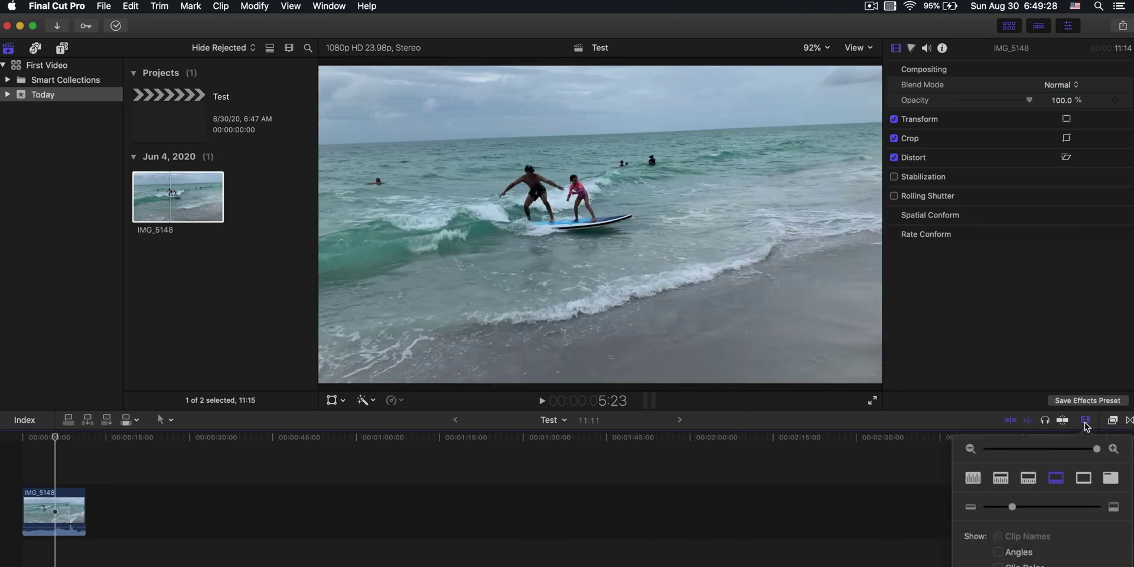
pyautogui.moveTo(998, 448); pyautogui.dragTo(1022, 451)
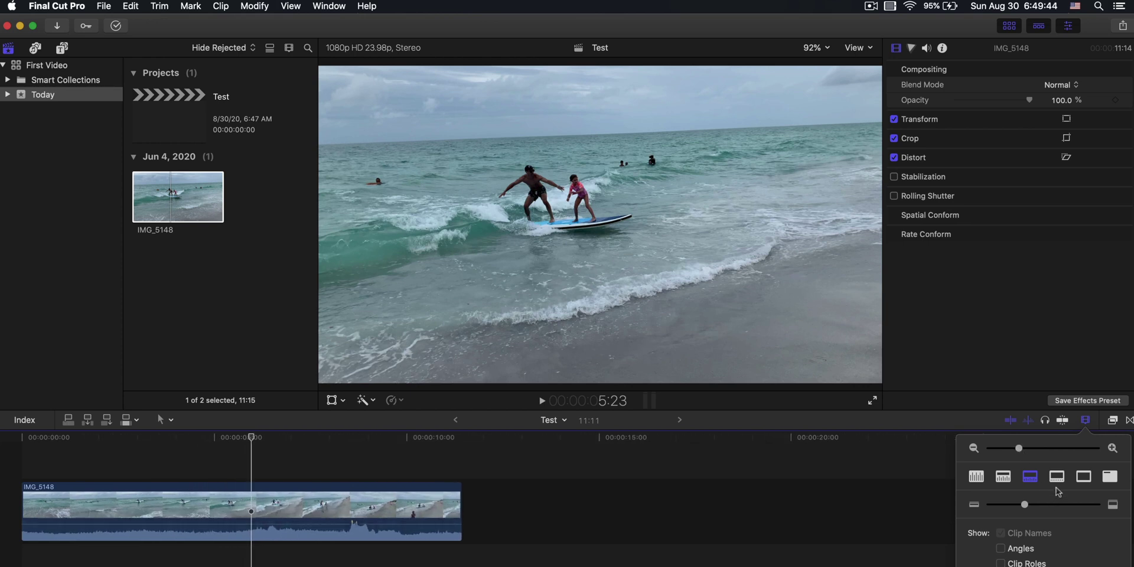
pyautogui.click(1057, 479)
pyautogui.click(1085, 479)
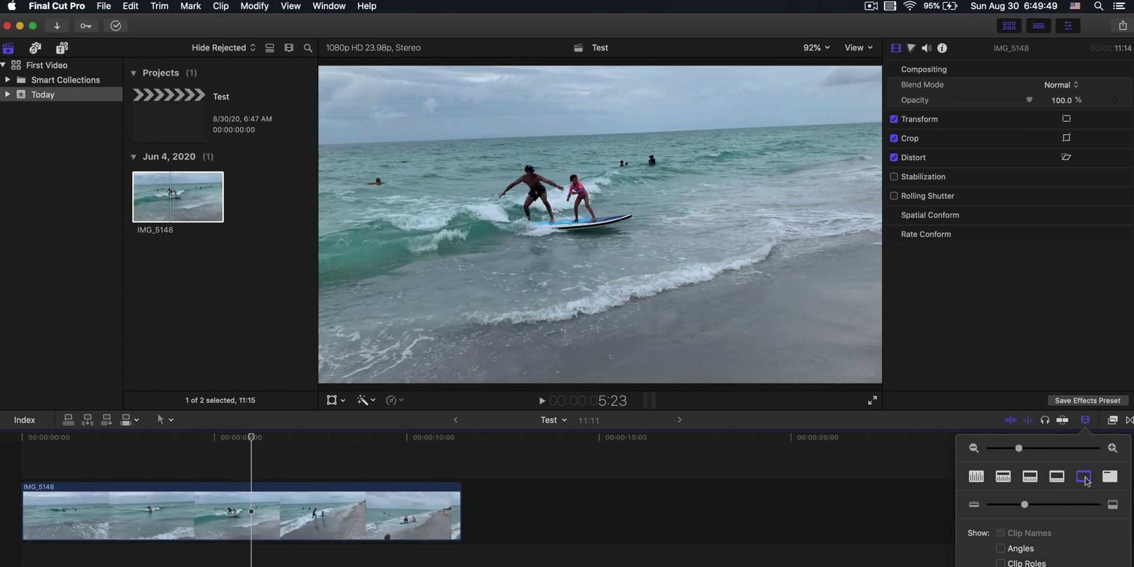
pyautogui.click(1061, 479)
pyautogui.click(1031, 479)
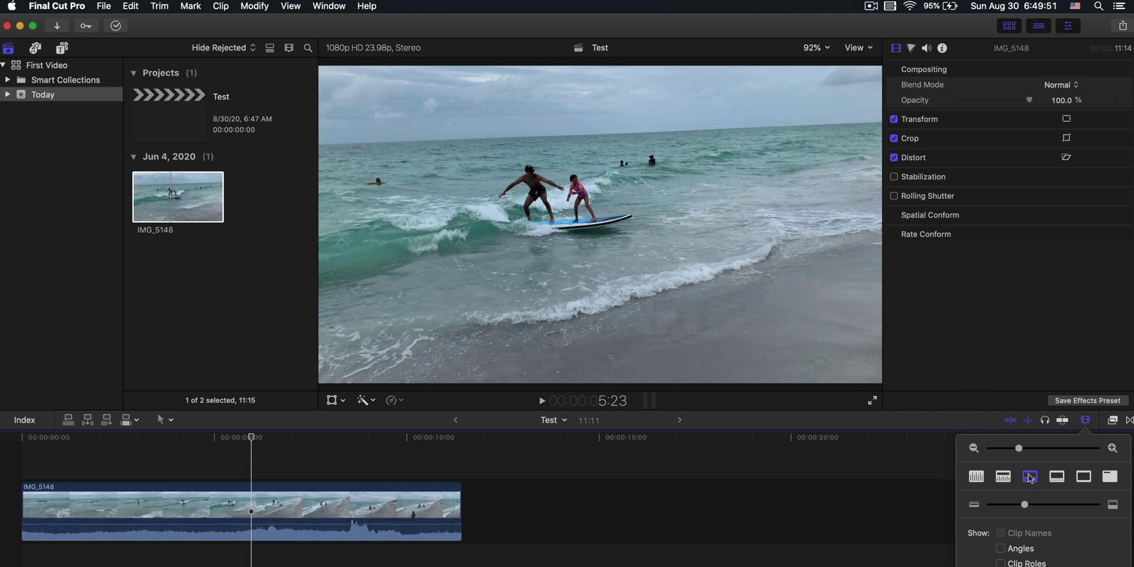
pyautogui.click(1057, 479)
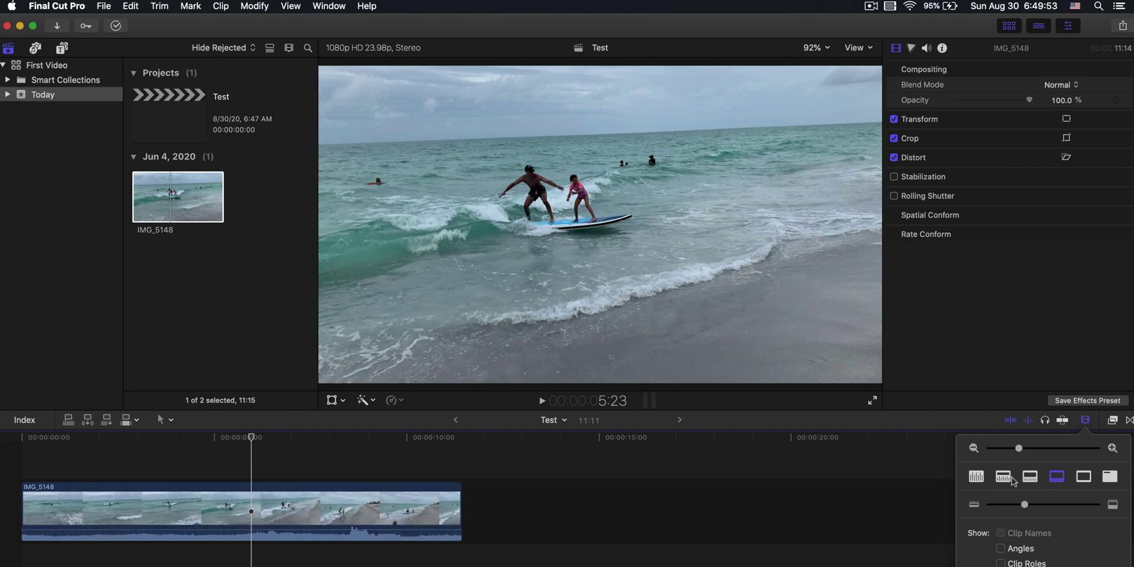
pyautogui.click(1003, 479)
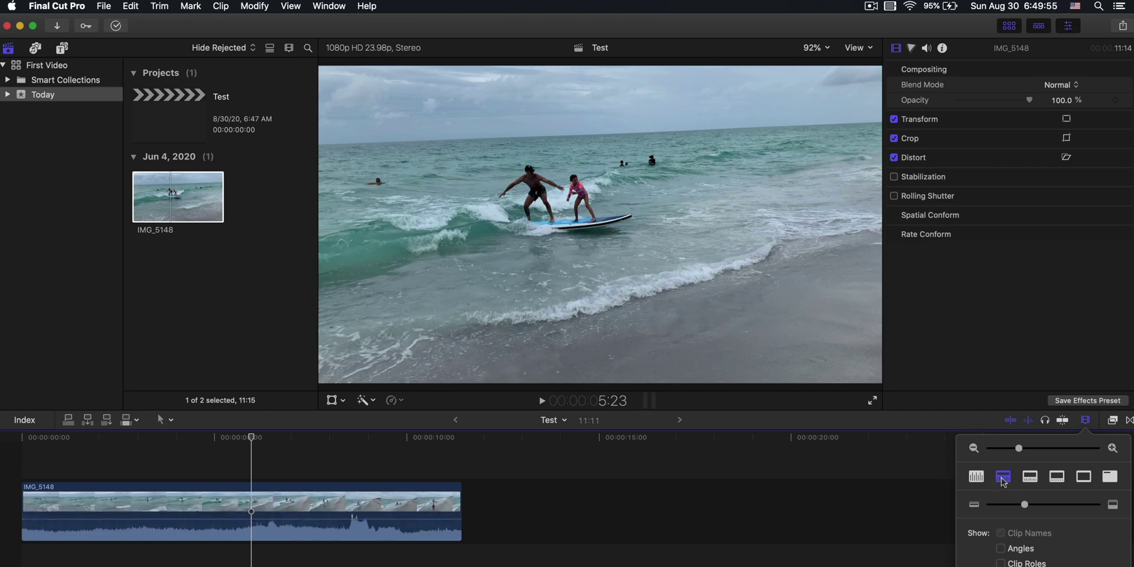
pyautogui.click(1058, 477)
pyautogui.moveTo(1024, 505)
pyautogui.mouseDown()
pyautogui.moveTo(1050, 506)
pyautogui.moveTo(1031, 506)
pyautogui.mouseUp()
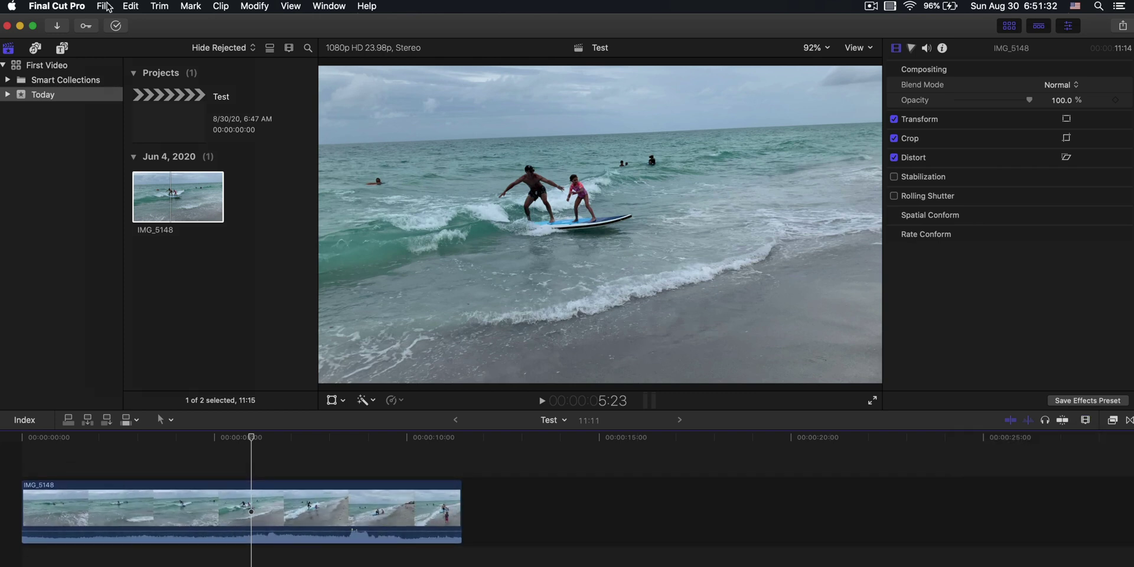
# Step: Import the IMG_3400 pool clip into the library
pyautogui.click(103, 6)
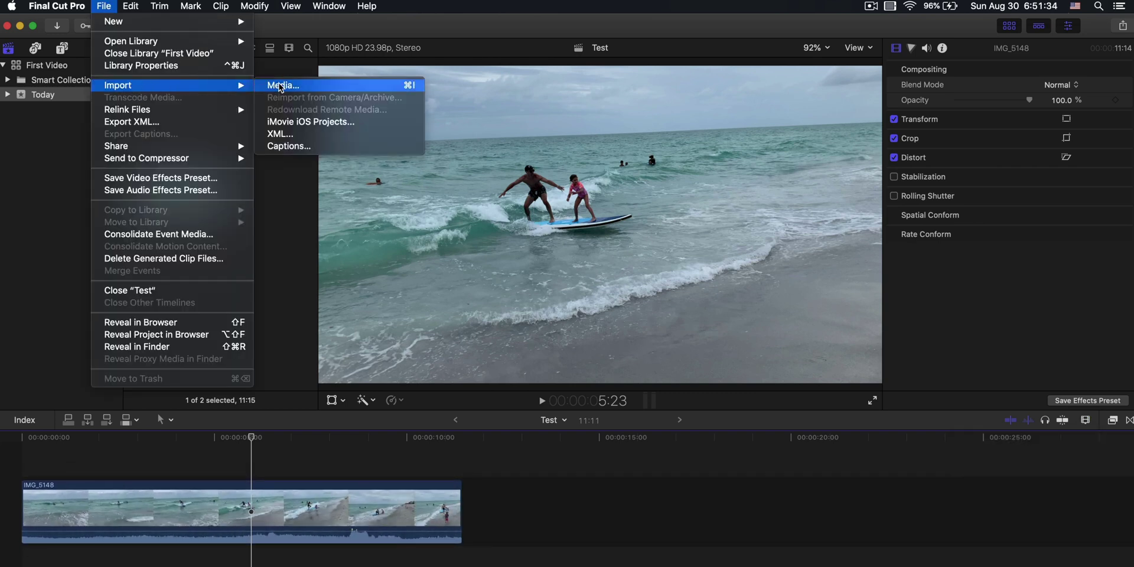
pyautogui.click(279, 85)
pyautogui.click(311, 517)
pyautogui.doubleClick(311, 518)
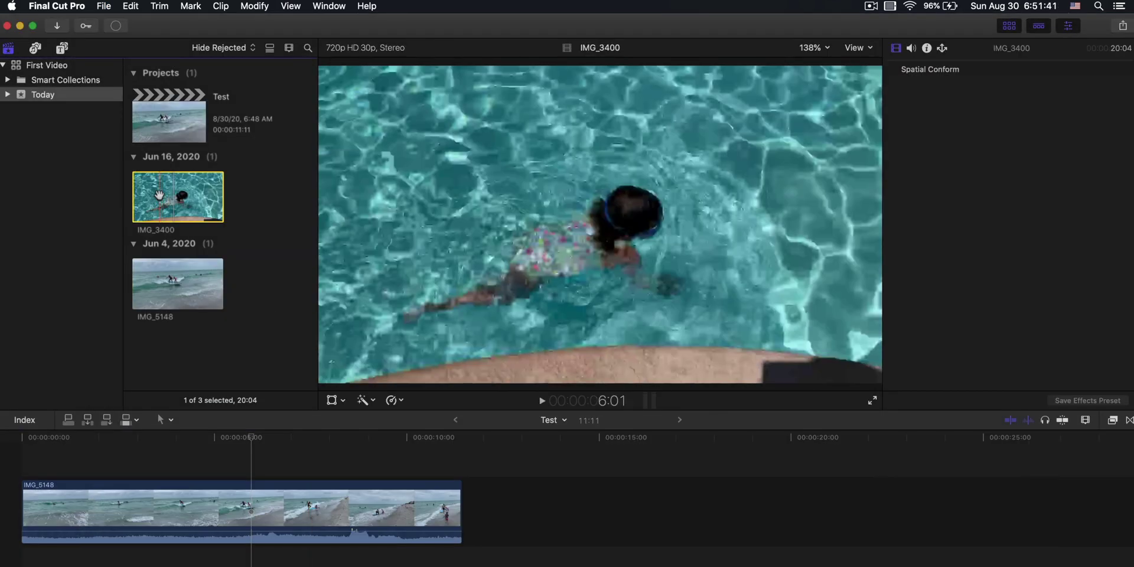
# Step: Add IMG_3400 after IMG_5148 and trim their edit point so IMG_5148 runs 11:02
pyautogui.moveTo(160, 194); pyautogui.dragTo(535, 525)
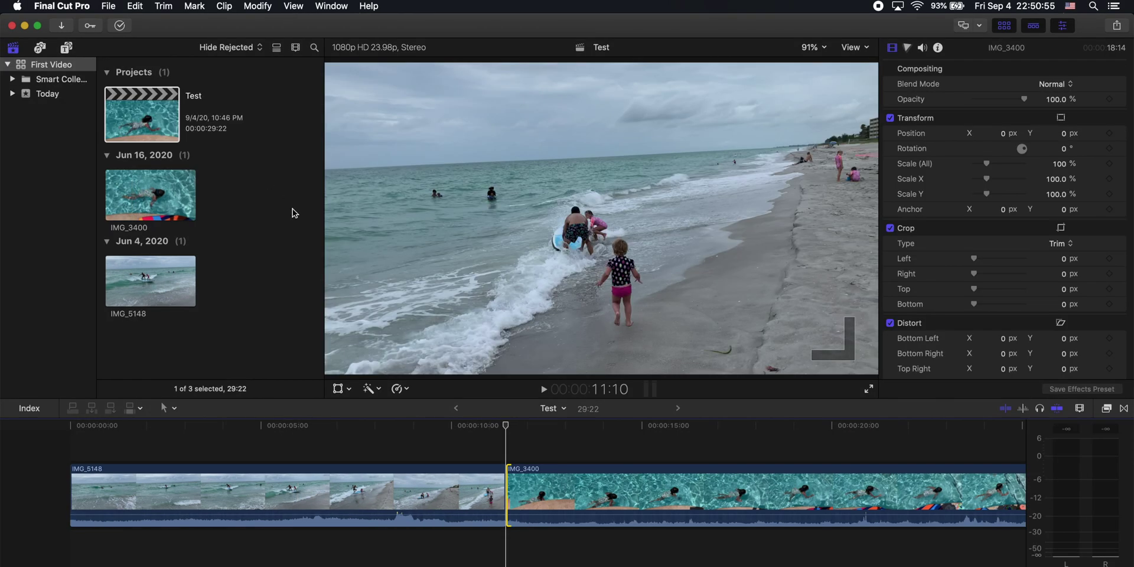
pyautogui.press('Right')
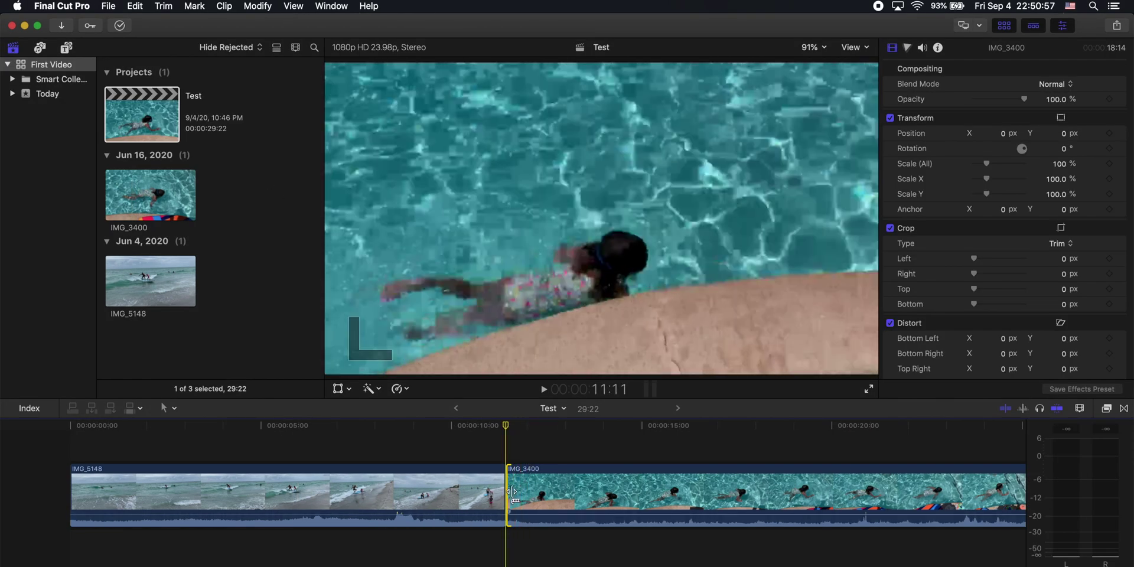
pyautogui.moveTo(512, 491); pyautogui.dragTo(564, 491)
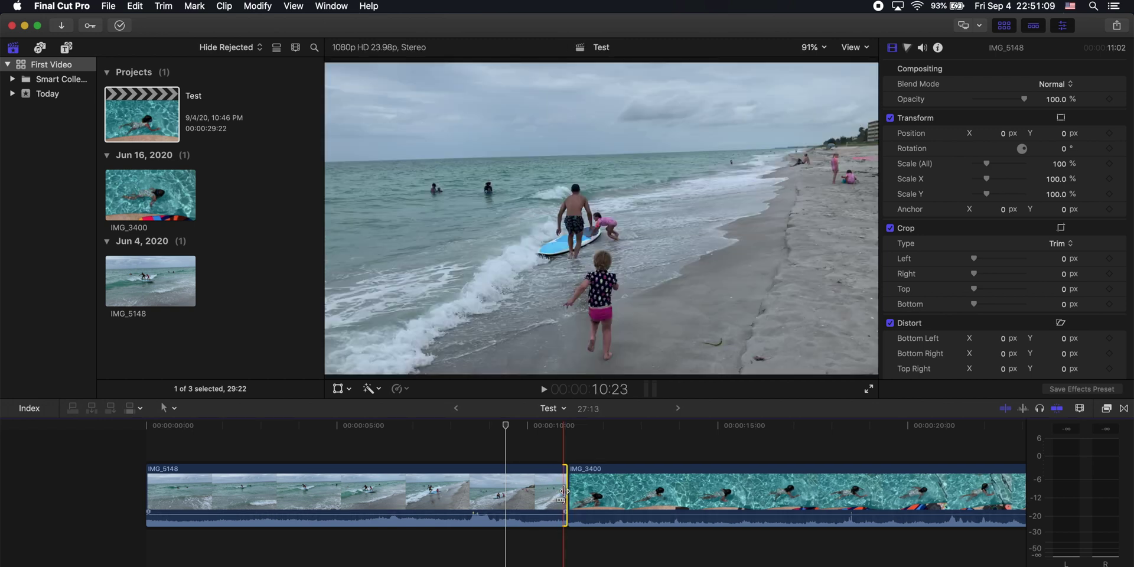
pyautogui.click(135, 6)
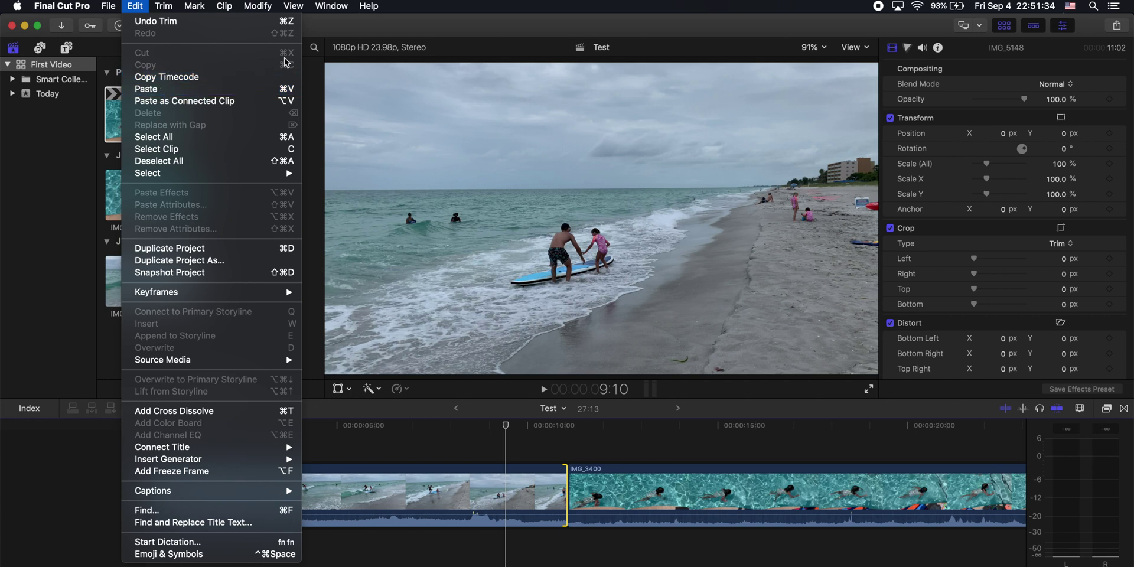
pyautogui.moveTo(162, 7)
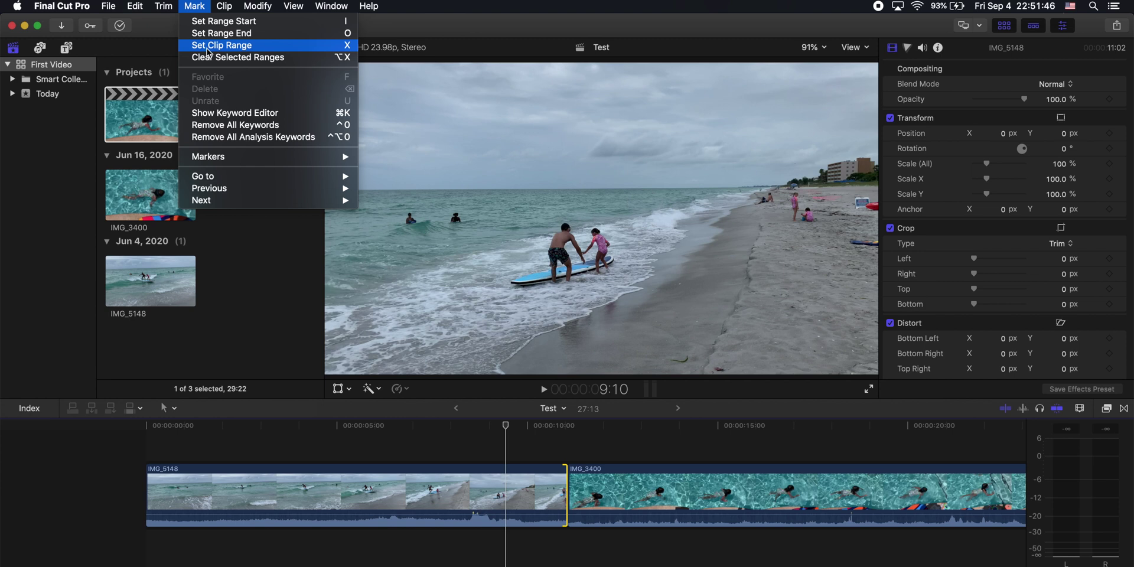
pyautogui.moveTo(224, 6)
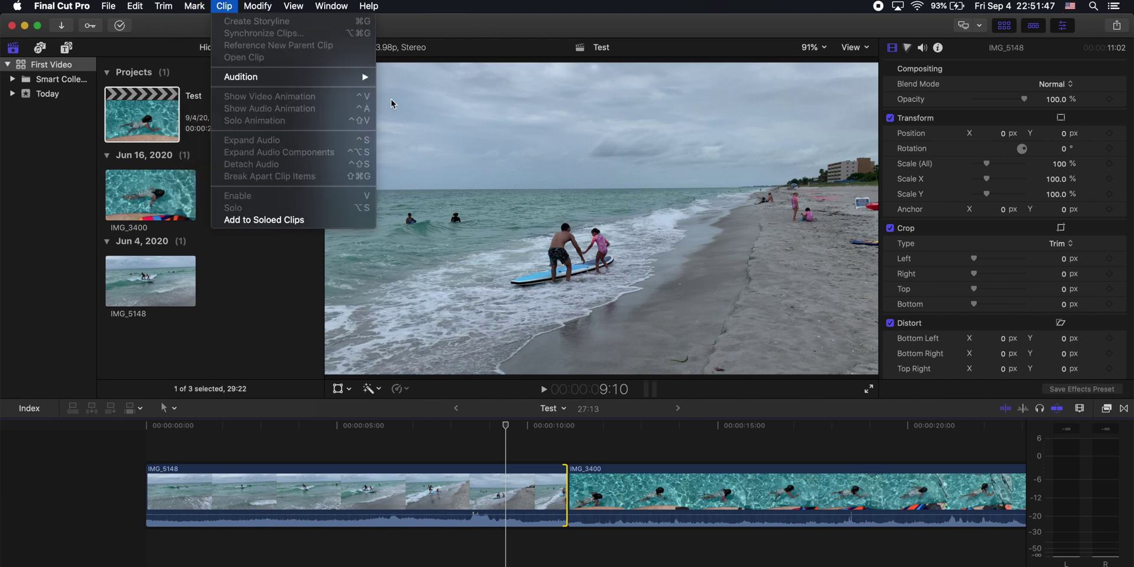
pyautogui.click(967, 418)
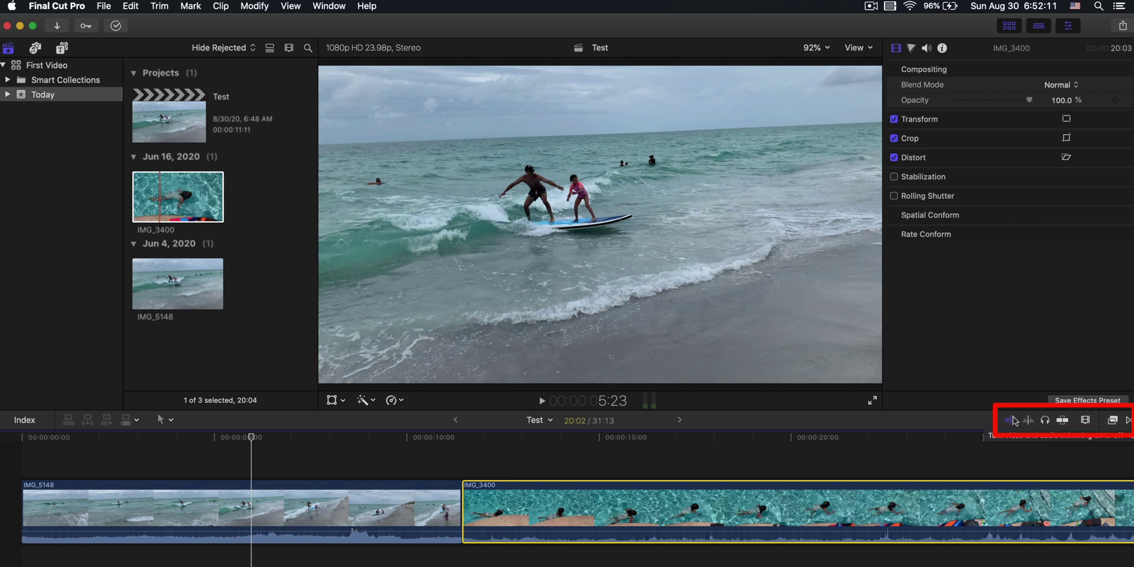
# Step: Insert a gap at the start of IMG_3400 with Option-W
pyautogui.click(1012, 420)
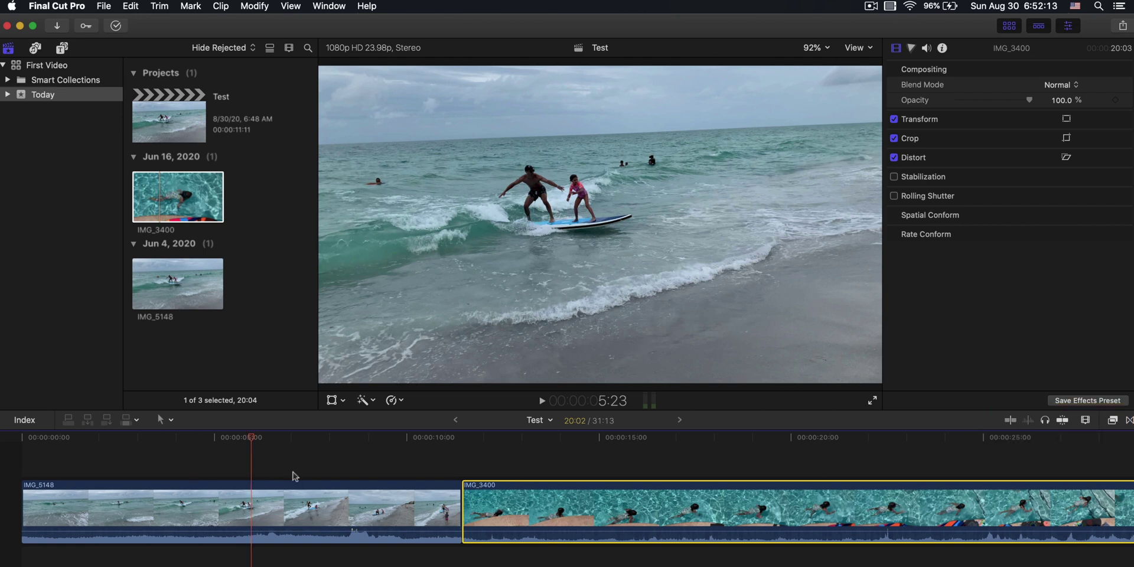
pyautogui.click(1012, 421)
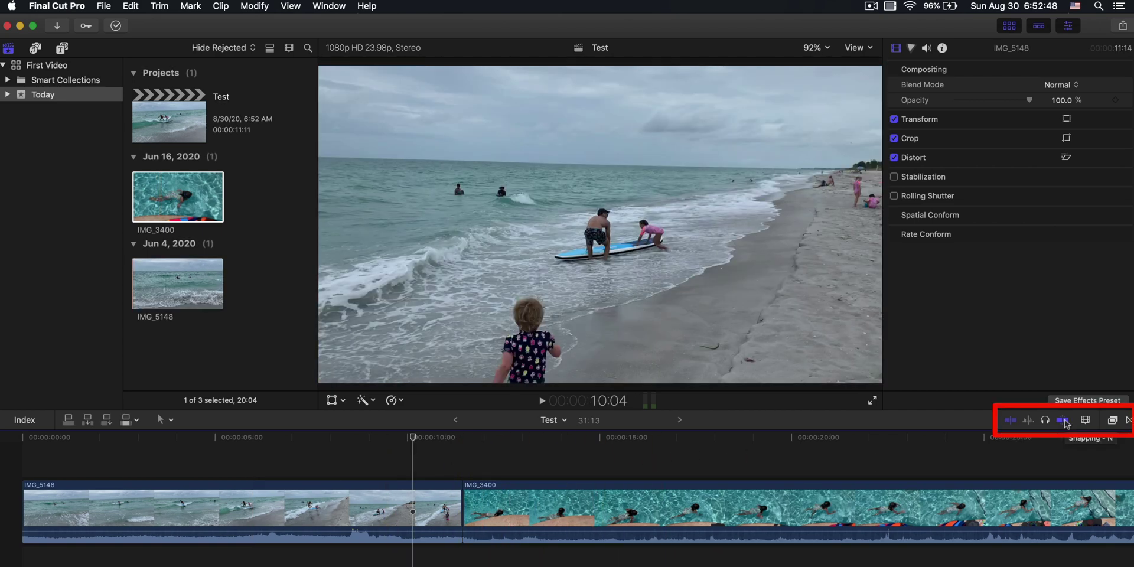
pyautogui.click(465, 449)
pyautogui.hotkey('alt', 'w')
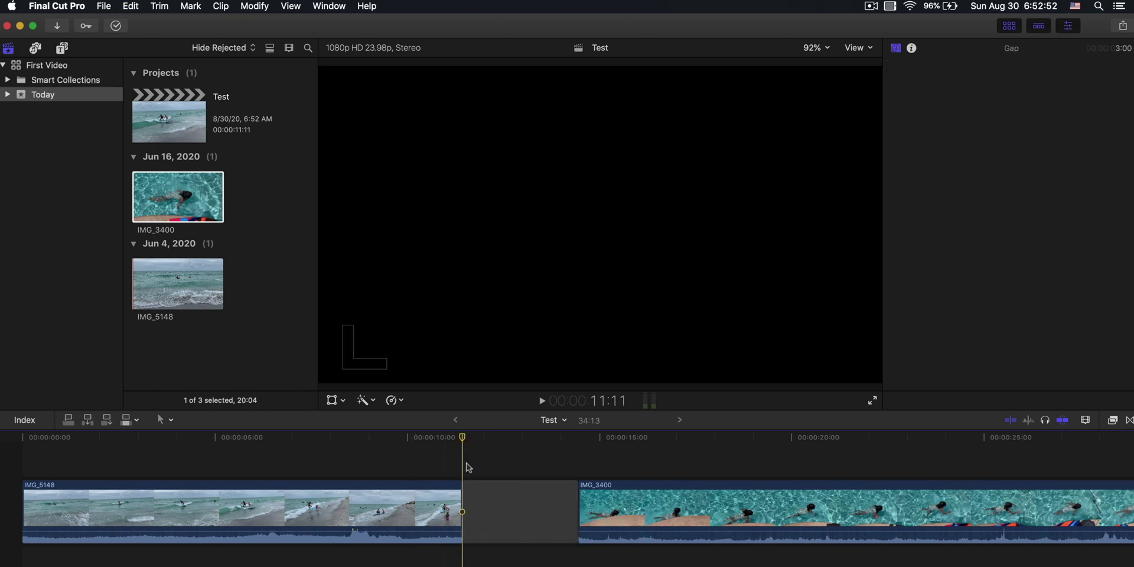
# Step: Move IMG_3400 back into the storyline directly after the gap, with snapping off
pyautogui.moveTo(632, 509); pyautogui.dragTo(463, 455)
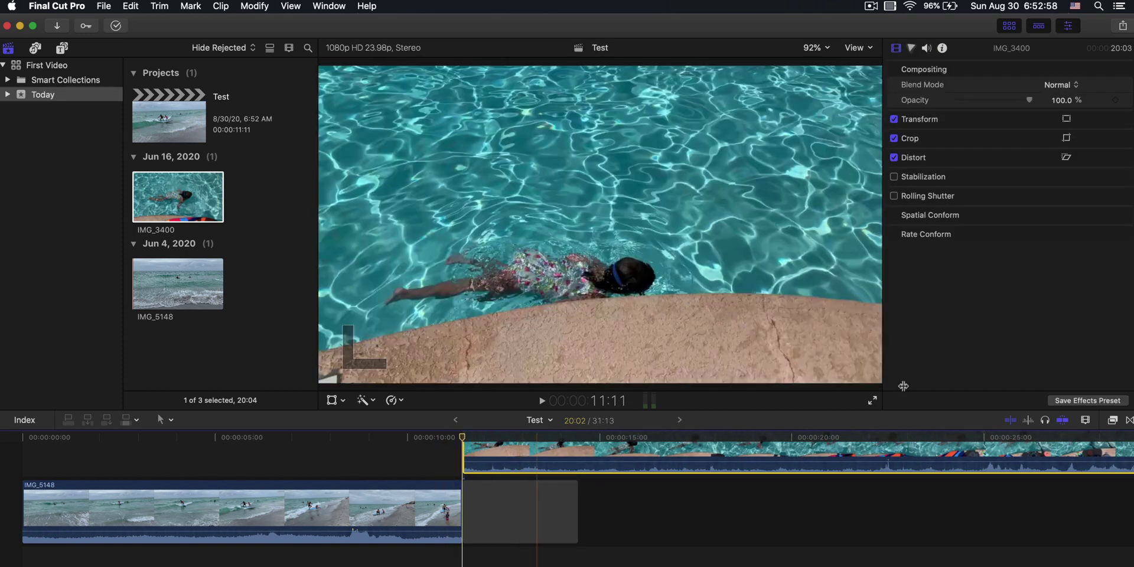
pyautogui.click(1063, 419)
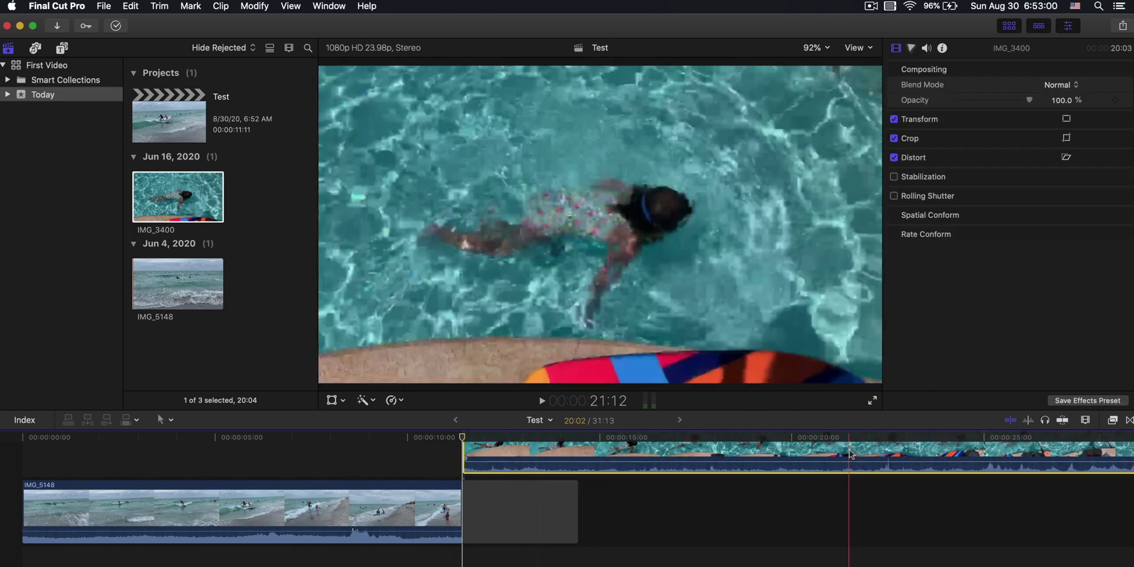
pyautogui.moveTo(851, 452)
pyautogui.mouseDown()
pyautogui.moveTo(894, 452)
pyautogui.moveTo(850, 453)
pyautogui.mouseUp()
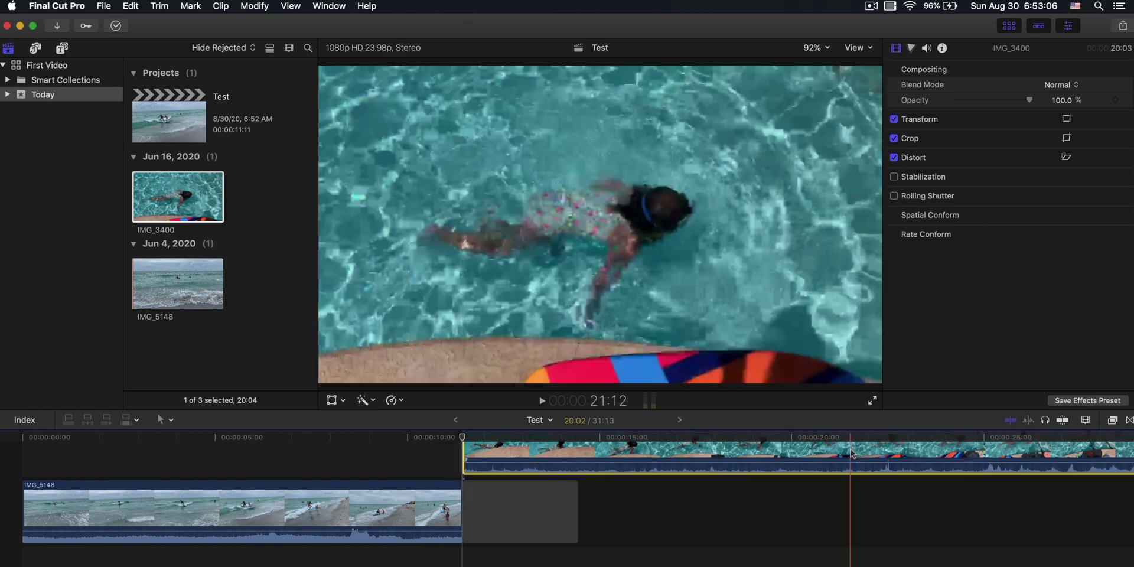
pyautogui.click(1061, 420)
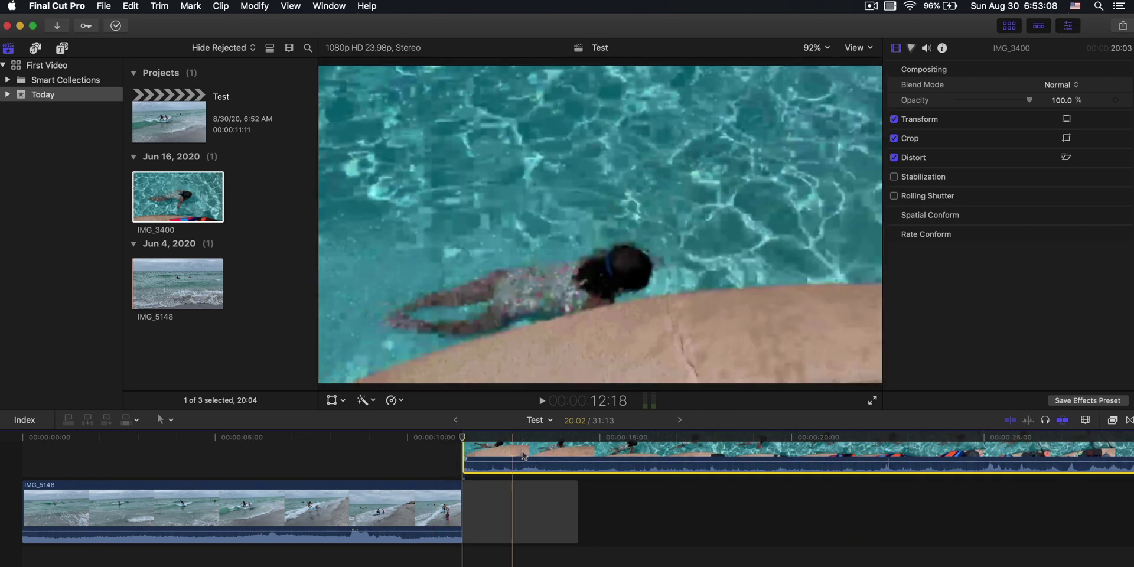
pyautogui.moveTo(484, 451); pyautogui.dragTo(599, 502)
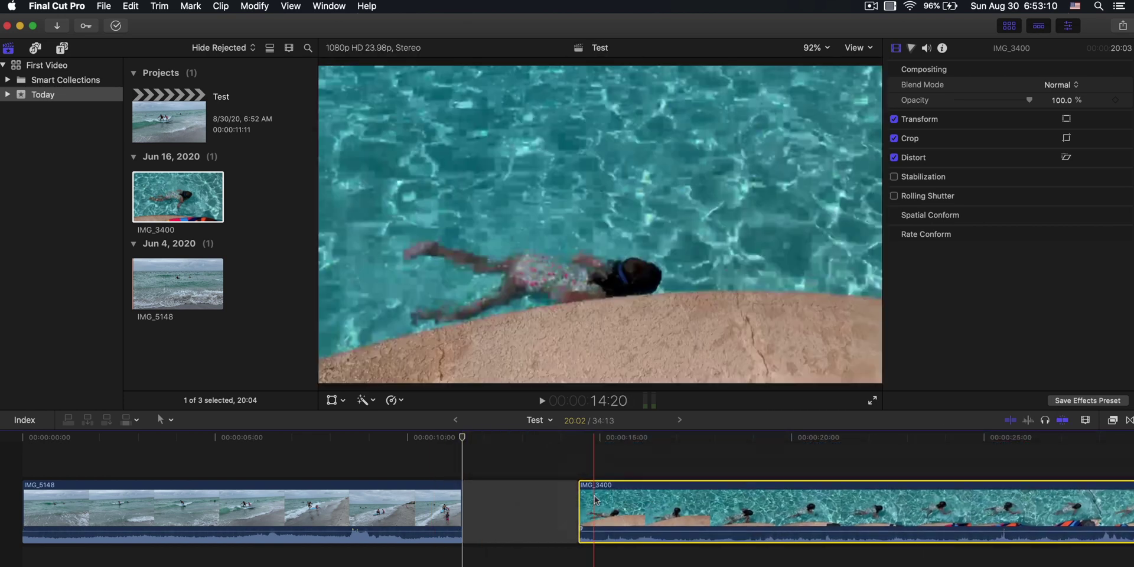
pyautogui.click(1113, 420)
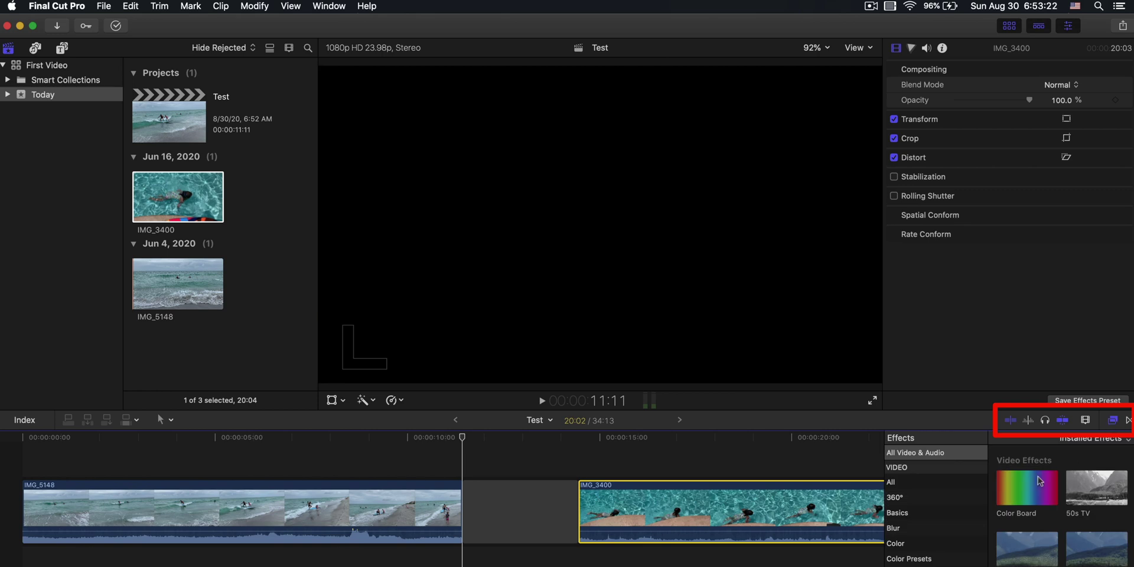
# Step: Apply the 50s TV effect to IMG_3400 (Amount 50.0, Brightness 100.0), making it black and white
pyautogui.scroll(-5, 1039, 481)
pyautogui.scroll(-1, 914, 491)
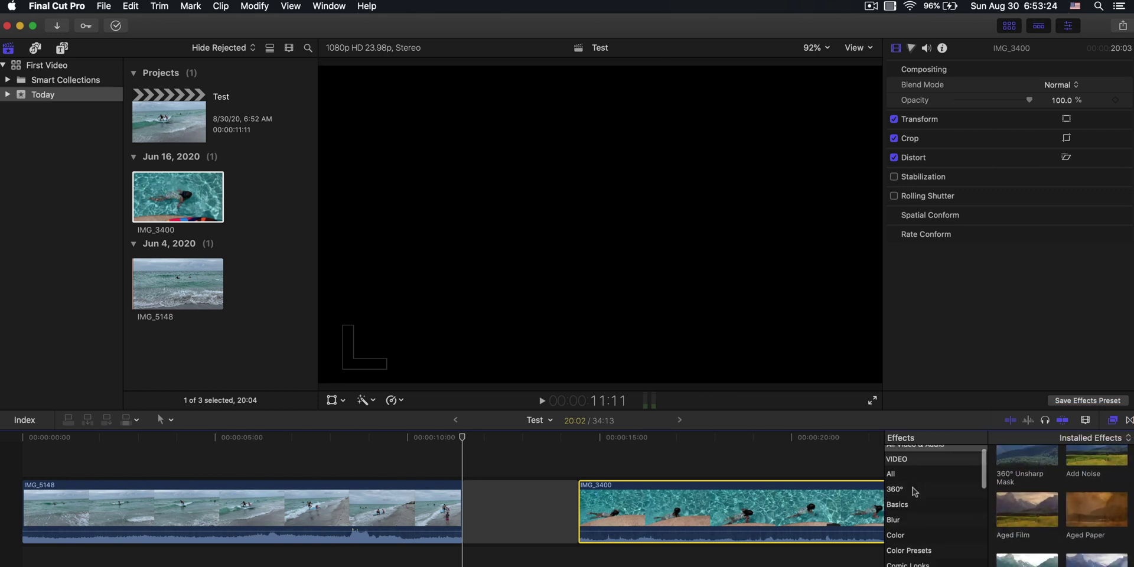
pyautogui.scroll(2, 914, 492)
pyautogui.scroll(5, 1029, 505)
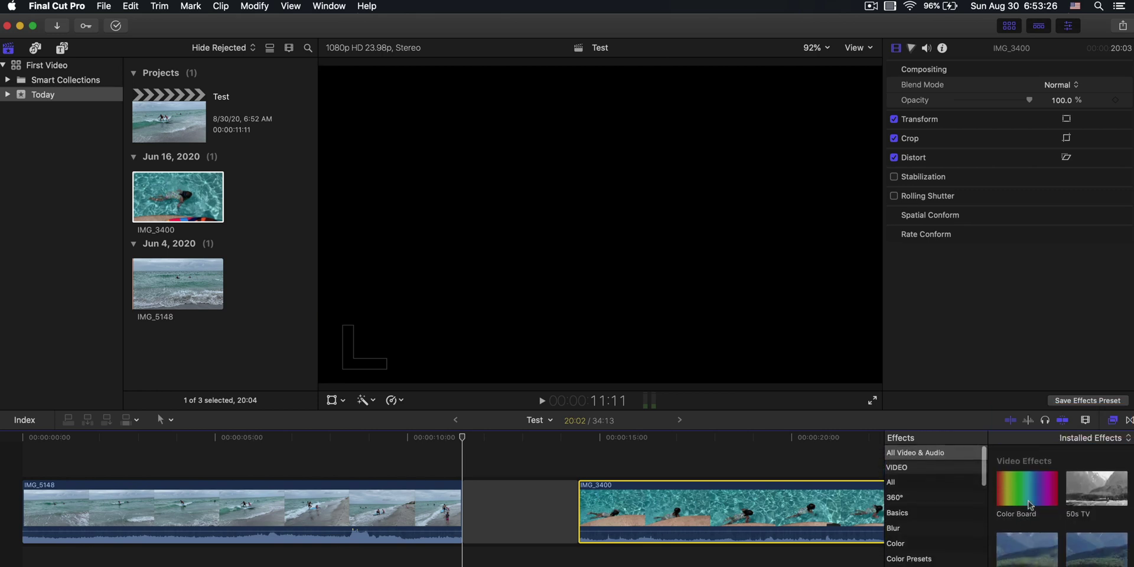
pyautogui.moveTo(1097, 489); pyautogui.dragTo(765, 509)
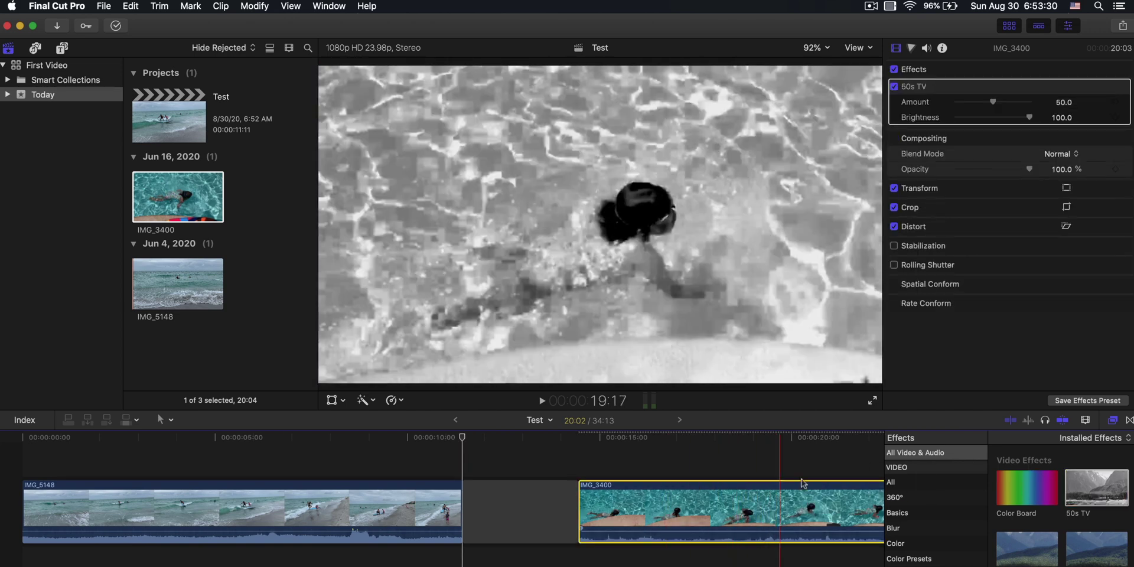
pyautogui.click(1113, 420)
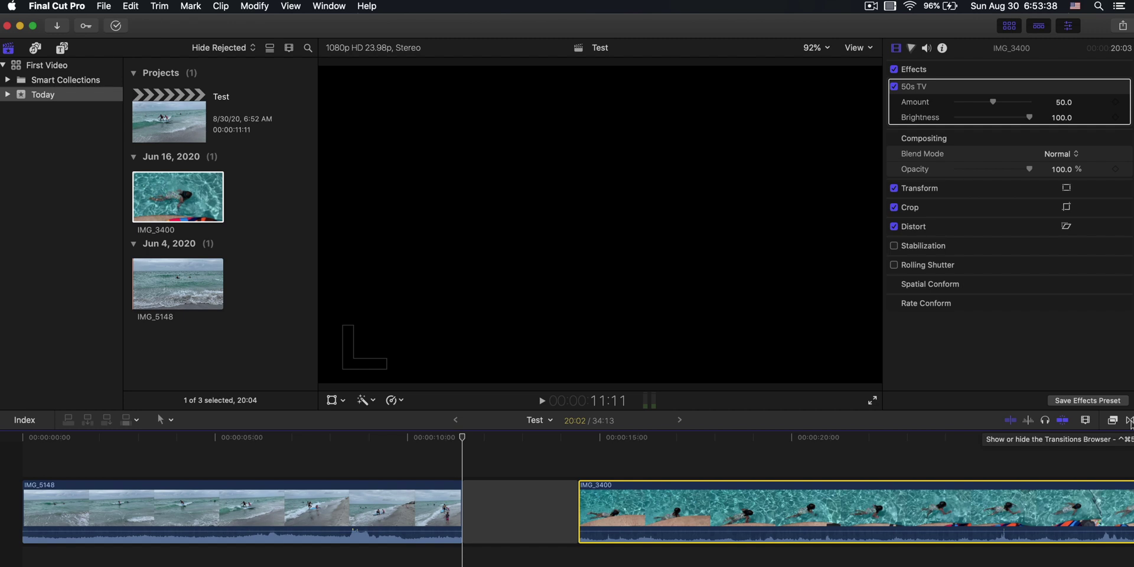
# Step: Place a Cross Dissolve on the edit point between IMG_5148 and IMG_3400
pyautogui.click(1129, 421)
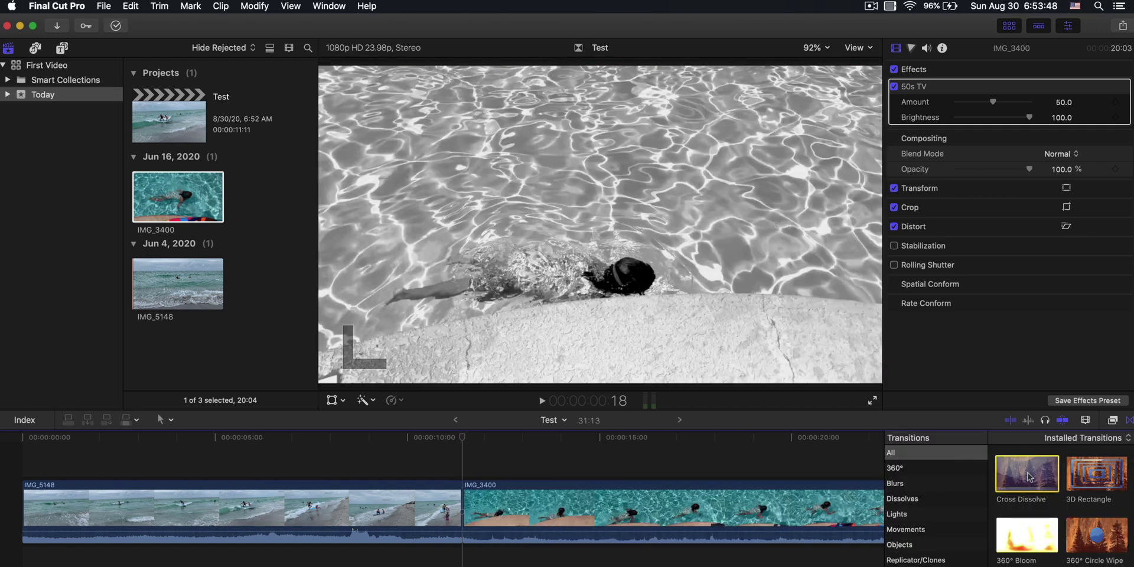
pyautogui.moveTo(1028, 476); pyautogui.dragTo(468, 511)
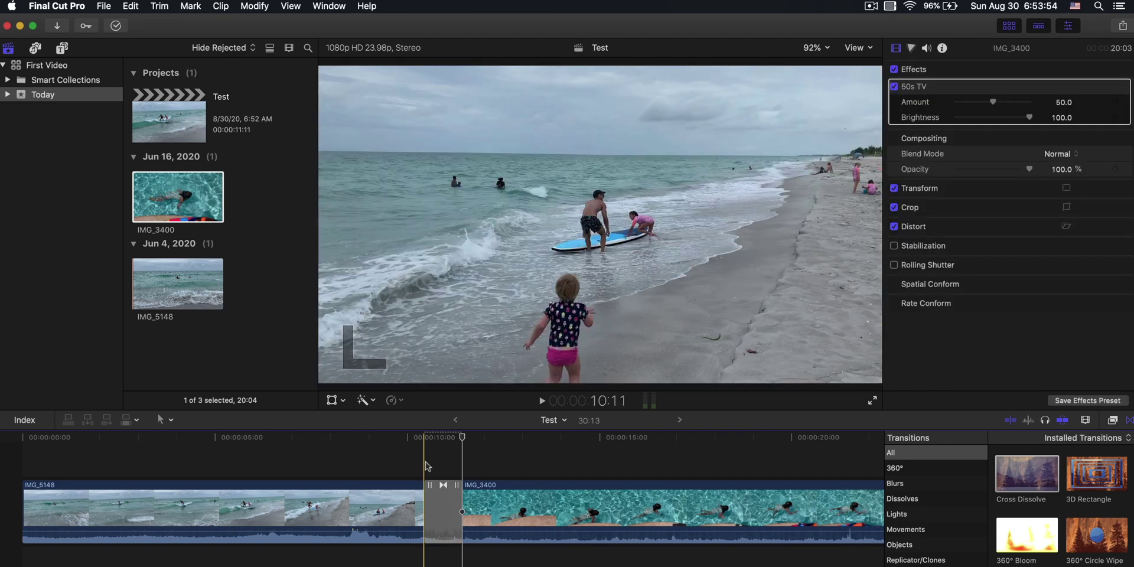